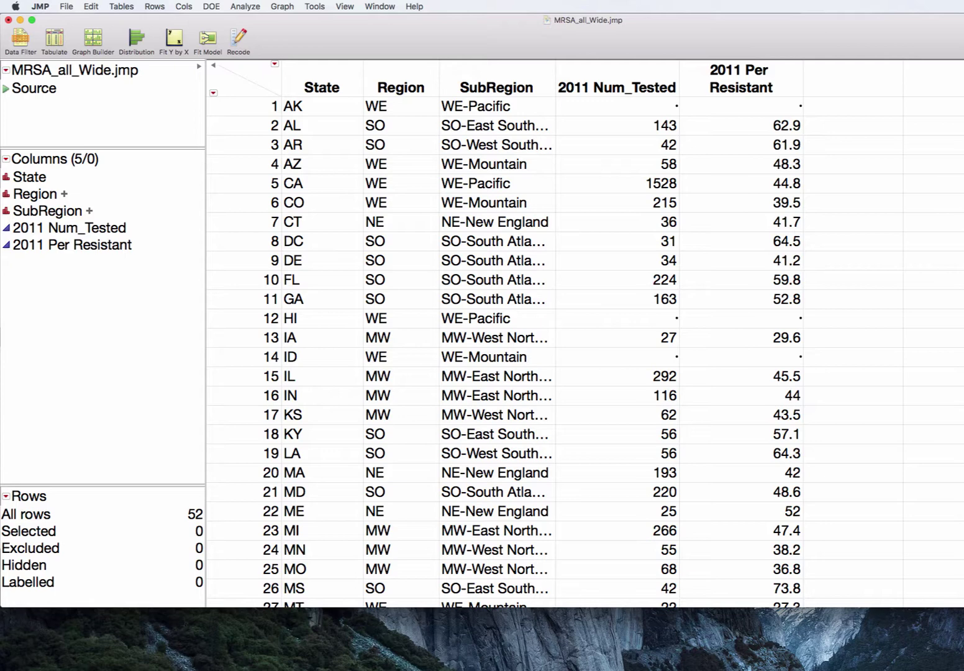
- Run a Distribution analysis with 2011 Num_Tested and 2011 Per Resistant as the Y columns
left_click(622, 65)
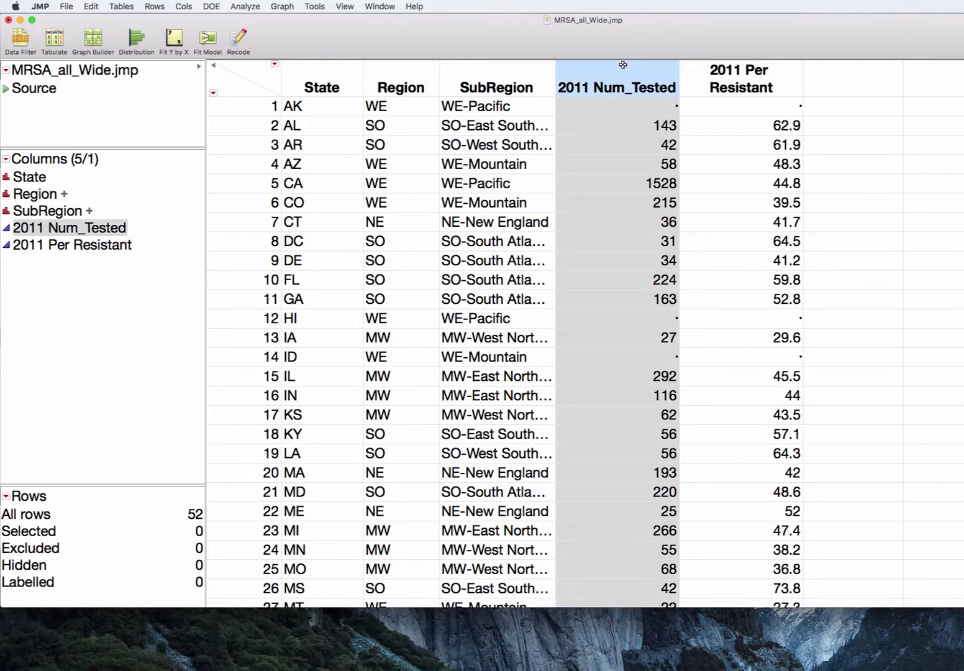
left_click(736, 72)
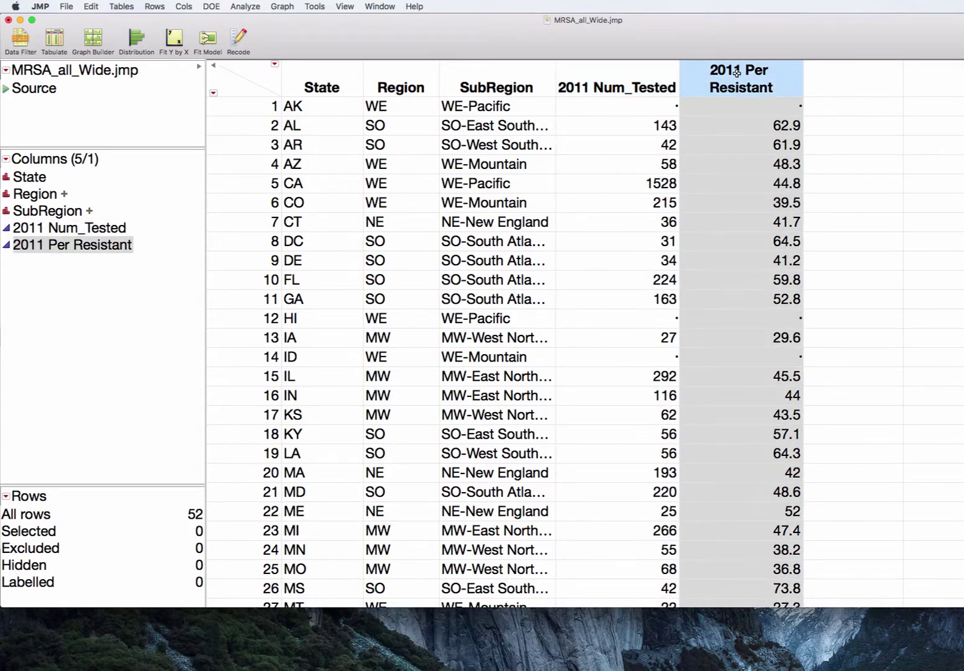
left_click(227, 7)
left_click(242, 21)
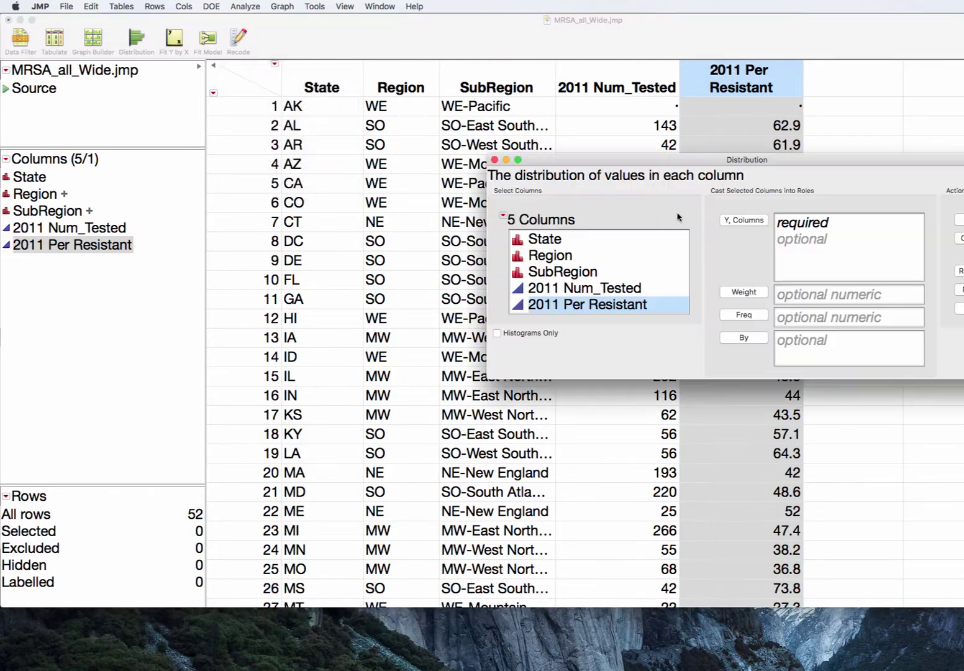
left_click_drag(716, 160, 373, 160)
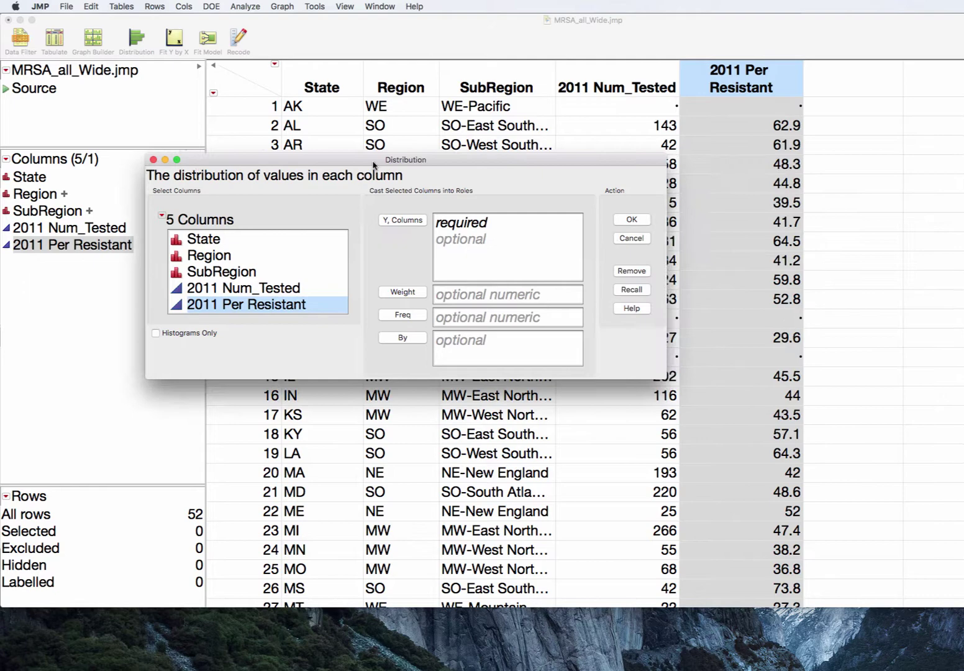
left_click(312, 297)
left_click(313, 304, "shift")
left_click(401, 220)
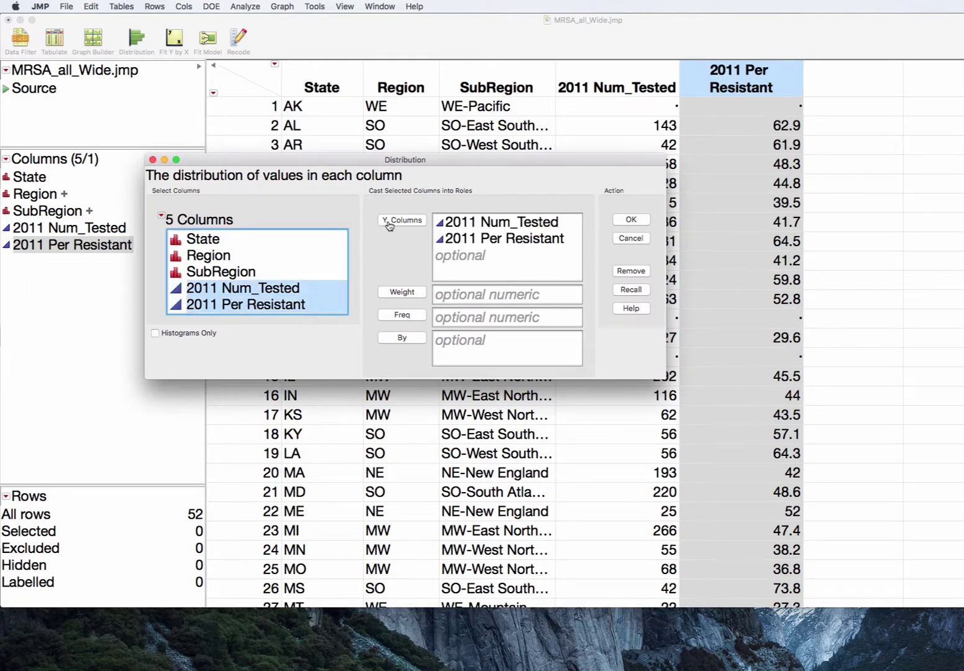
left_click(631, 220)
left_click_drag(786, 174, 477, 39)
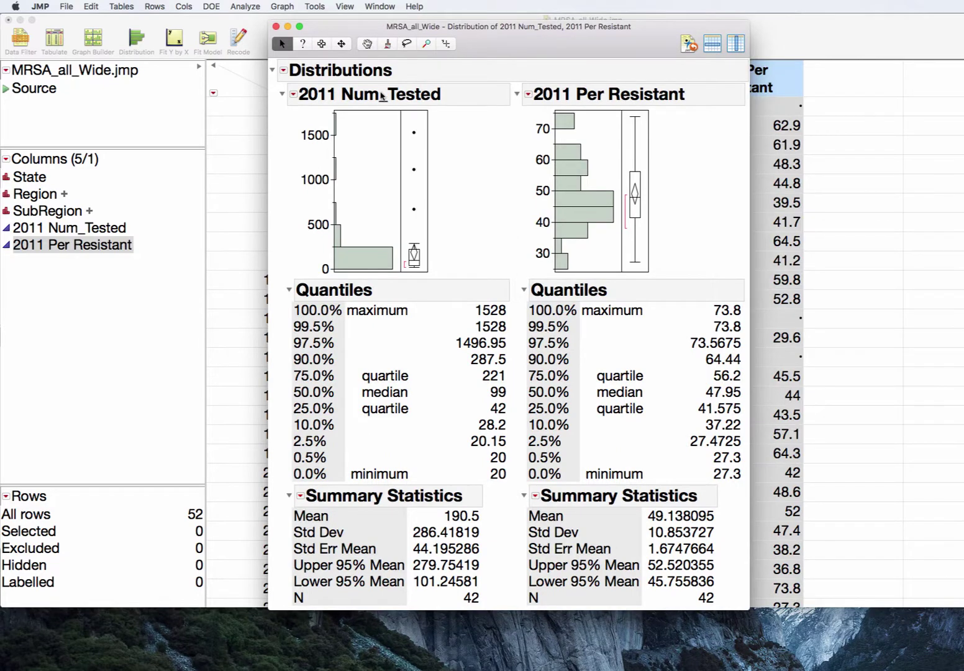
- Add a Normal Quantile Plot to both distributions at once for inspection, and close the distribution report
left_click(293, 95)
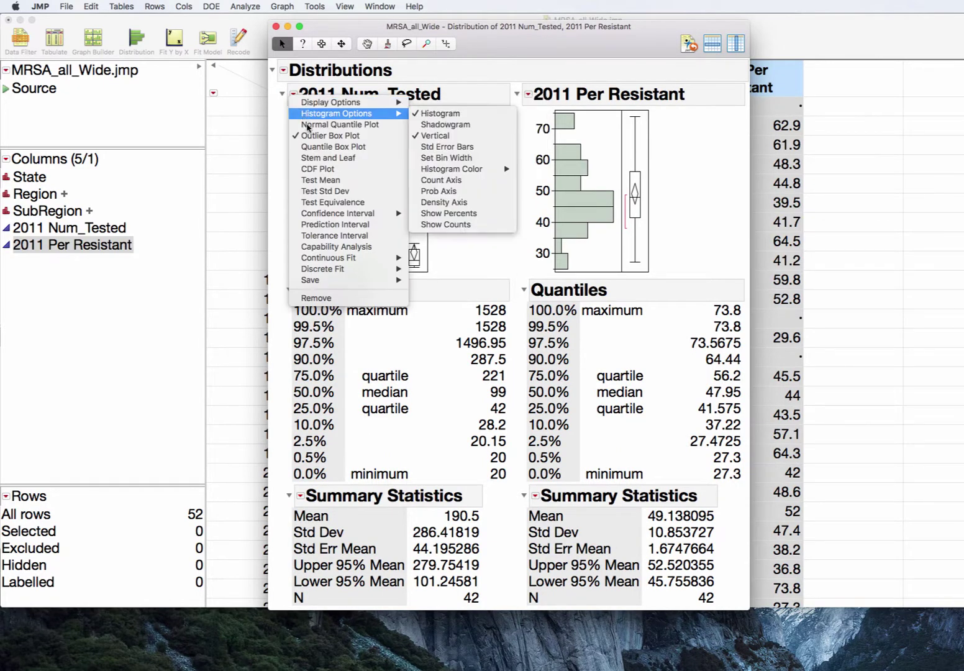
left_click(329, 124, "super")
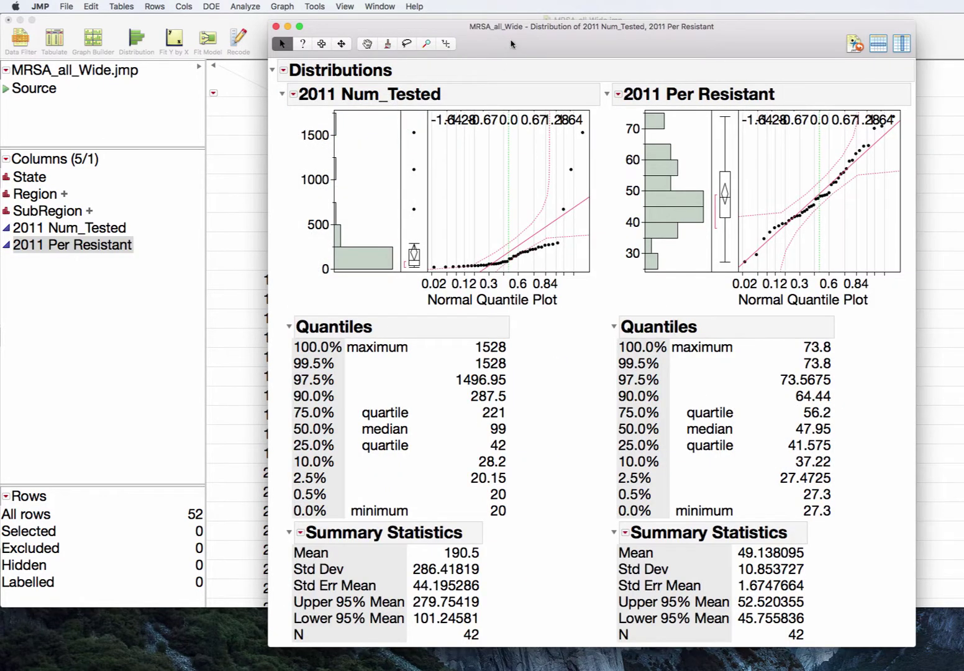
left_click_drag(509, 28, 403, 21)
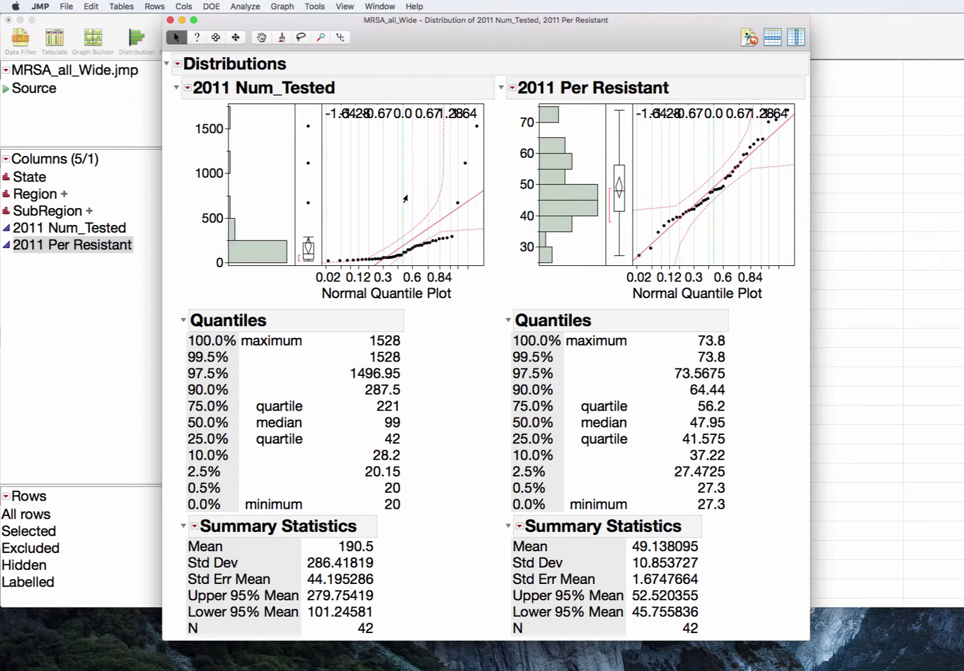
left_click(171, 20)
- Run Fit Y by X with 2011 Per Resistant as the response and 2011 Num_Tested as the factor
left_click(241, 7)
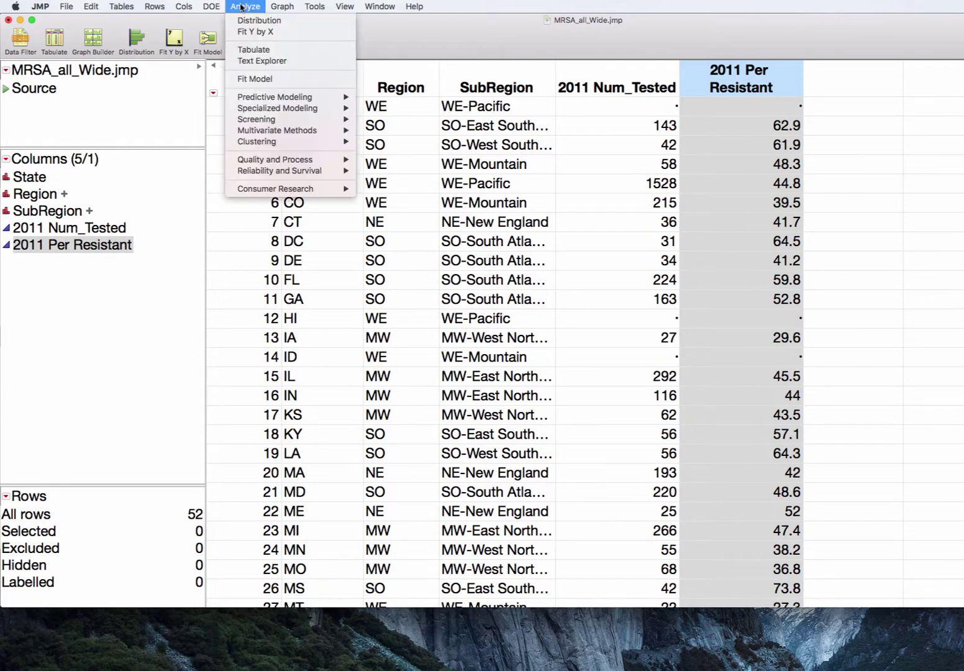
left_click(243, 33)
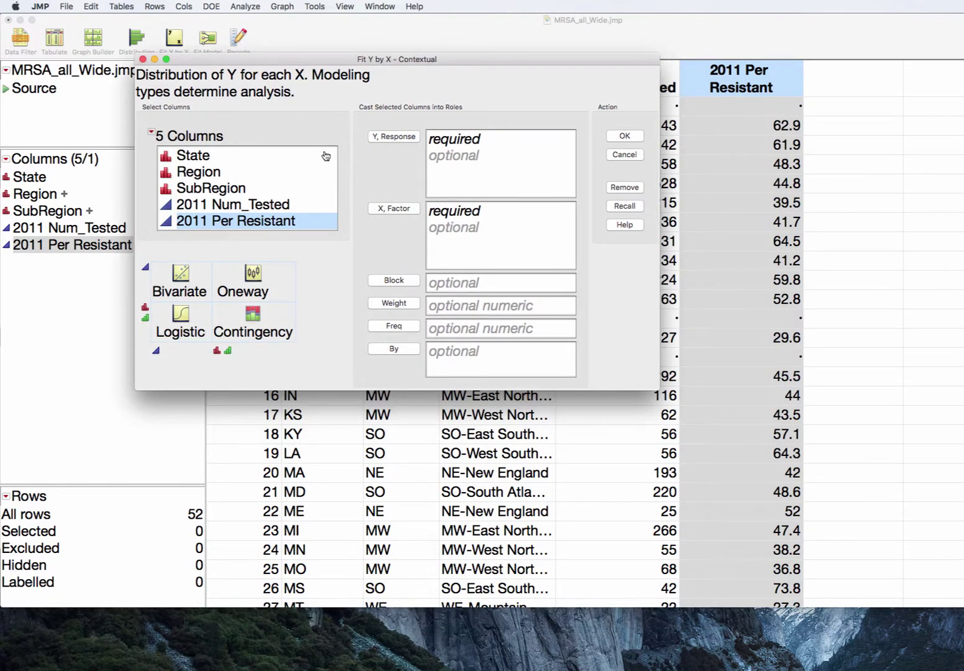
left_click(387, 136)
left_click(289, 206)
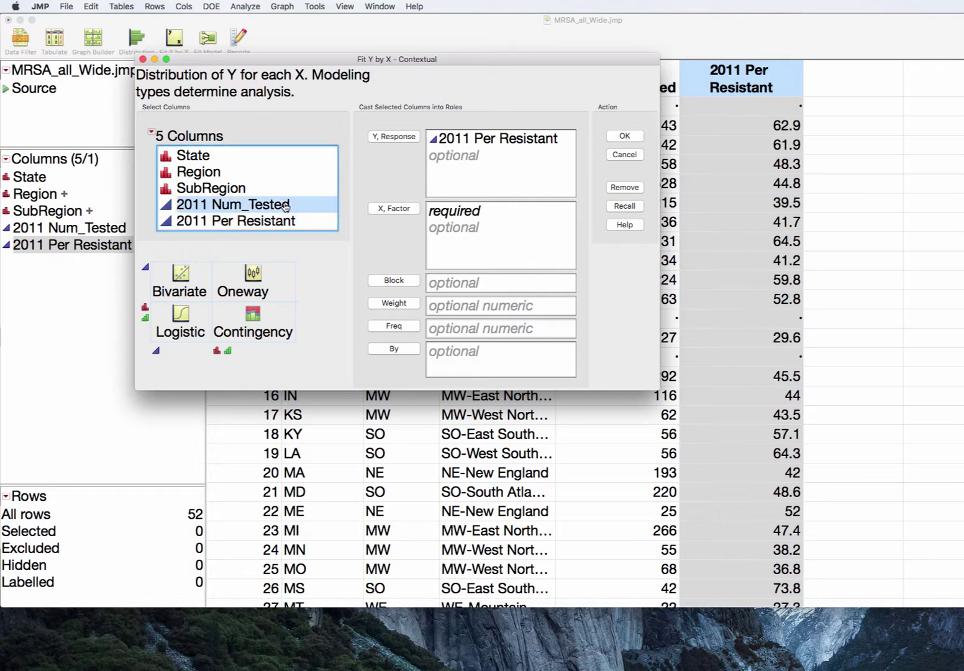
left_click(392, 211)
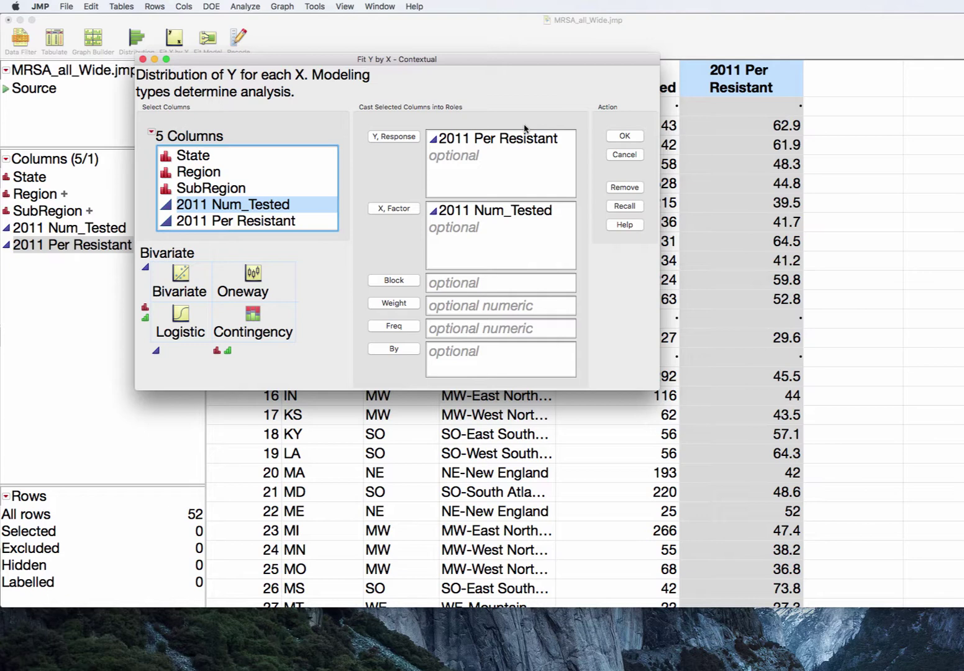
left_click(624, 135)
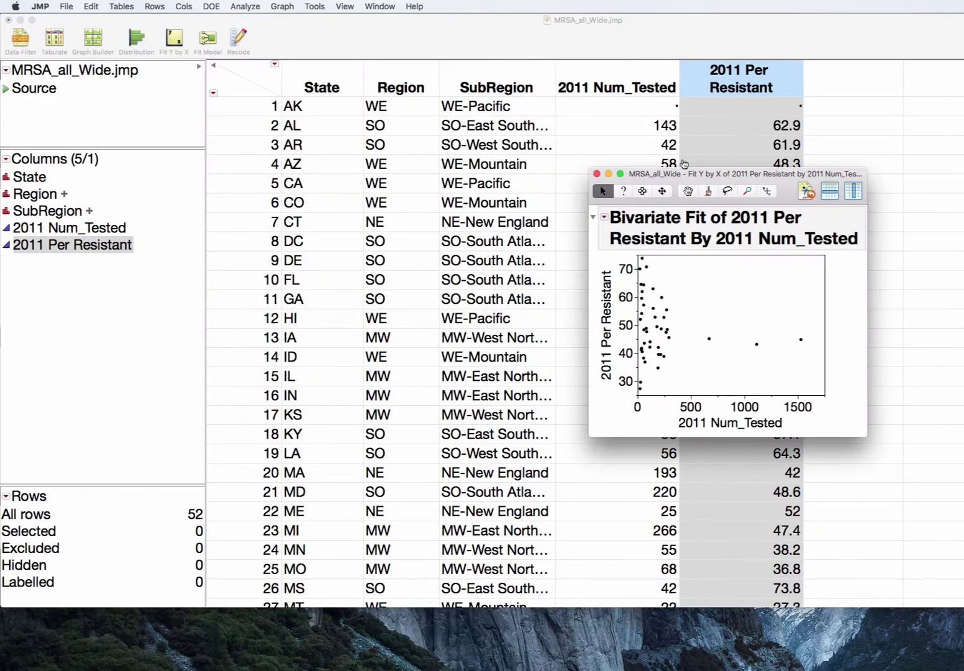
- Enlarge the bivariate scatterplot and its report window for easier reading
left_click_drag(689, 173, 325, 10)
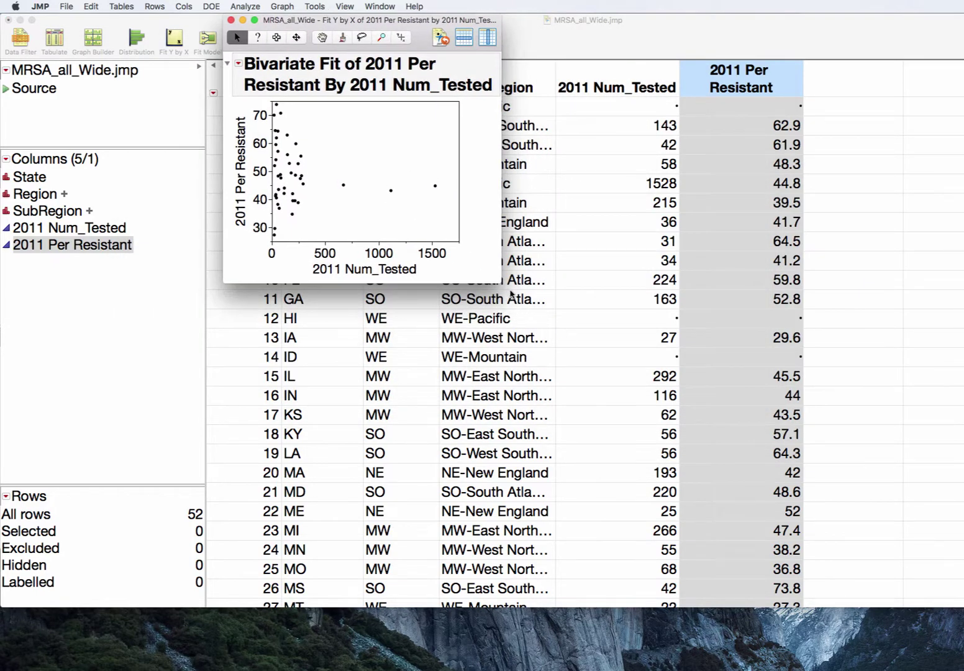
left_click_drag(500, 281, 673, 480)
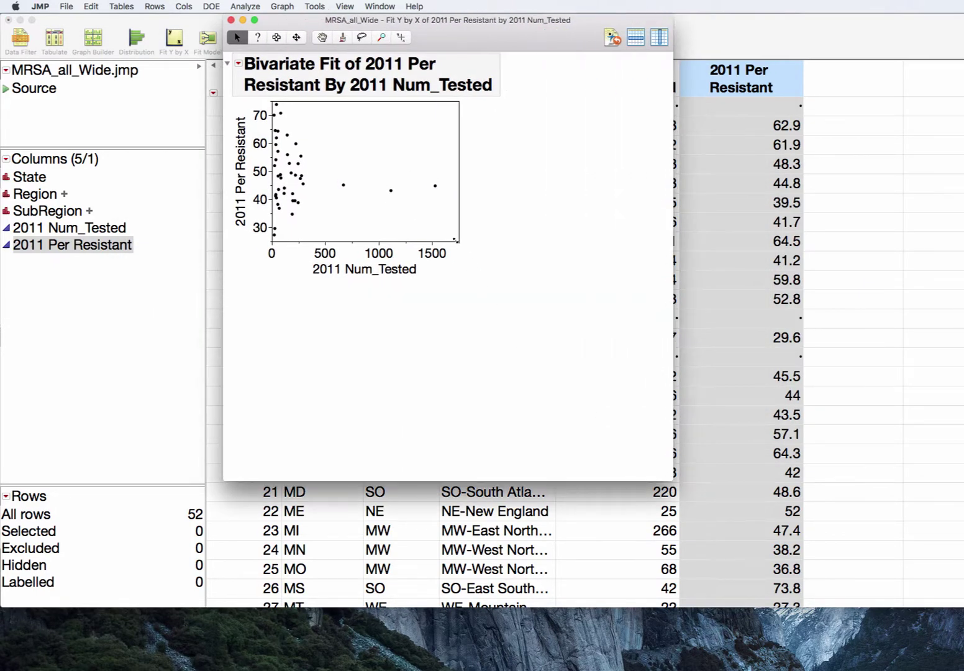
left_click_drag(455, 240, 565, 329)
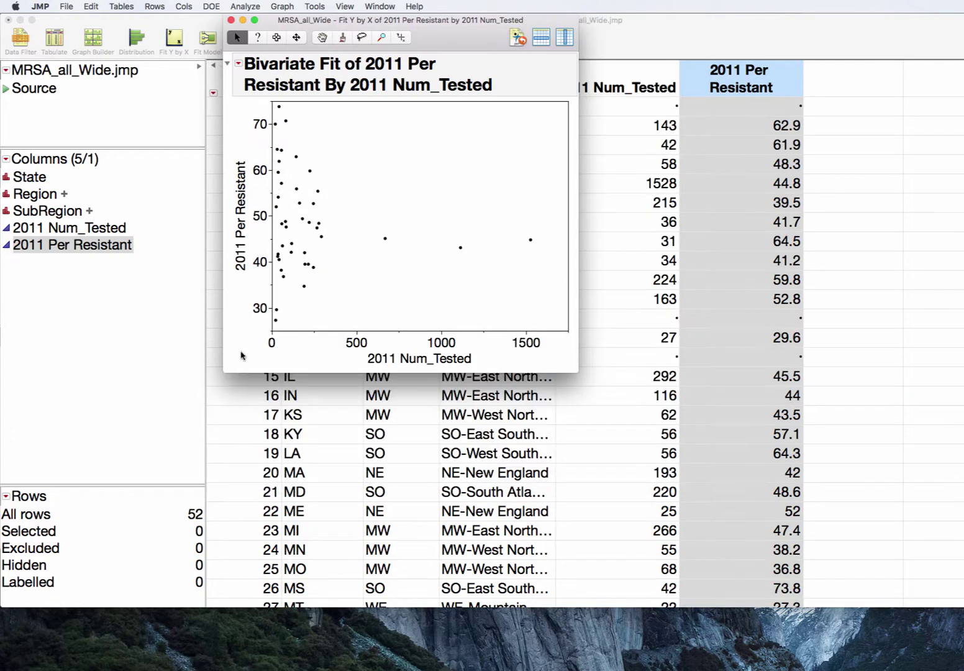
- Highlight the three scatterplot points with more than 500 tested and clear the selection again
mouse_move(242, 351)
left_mouse_down()
mouse_move(294, 320)
mouse_move(334, 249)
mouse_move(311, 127)
mouse_move(292, 99)
left_mouse_up()
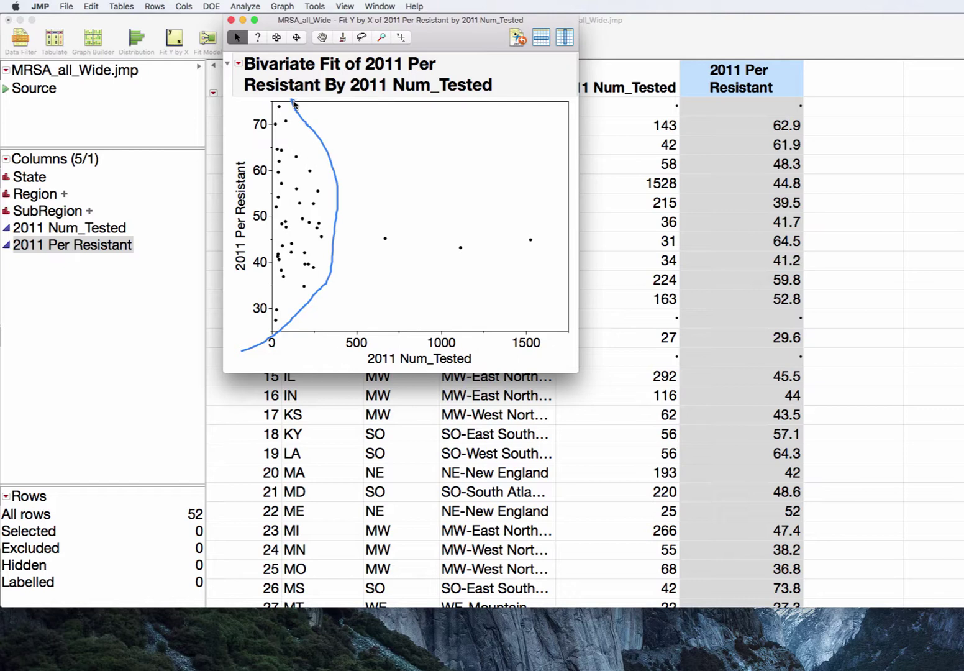
left_click_drag(293, 102, 295, 104)
mouse_move(537, 231)
left_mouse_down()
mouse_move(365, 215)
mouse_move(379, 270)
left_mouse_up()
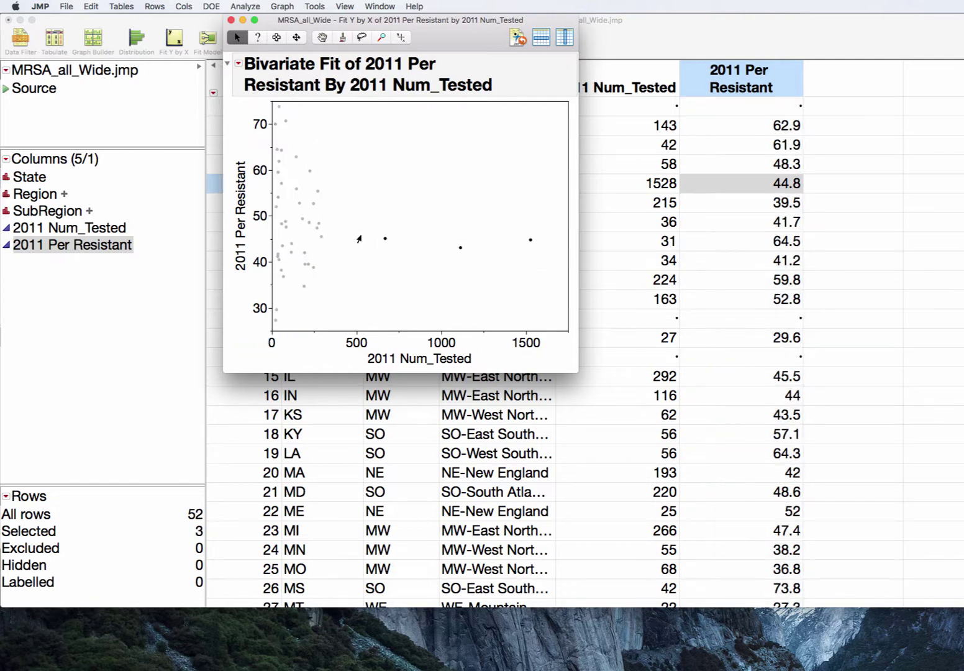
left_click(359, 239)
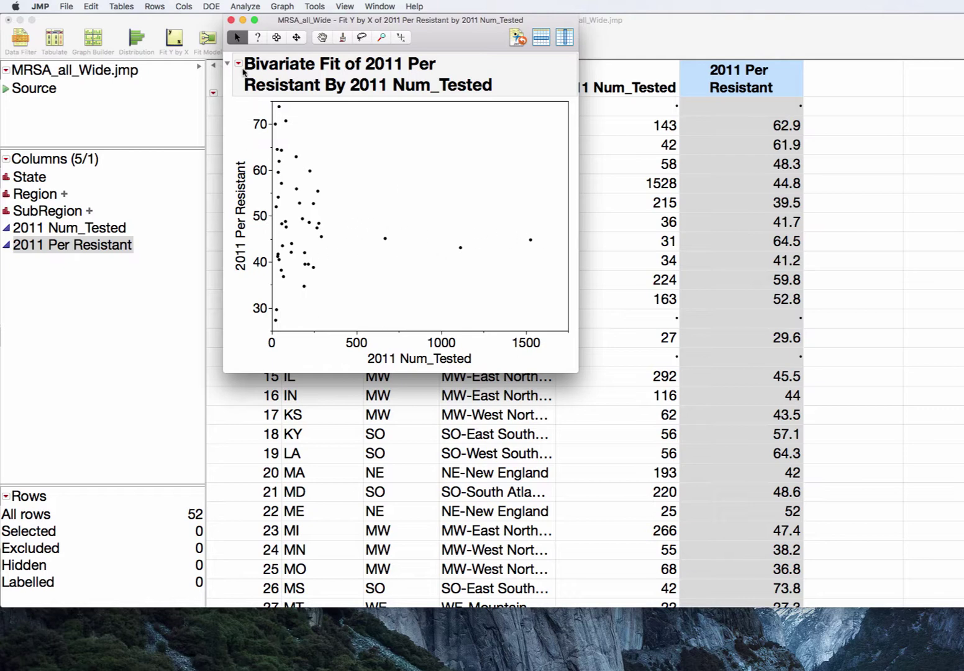
- Fit a straight line to the scatterplot and collapse the Linear Fit report
left_click(238, 63)
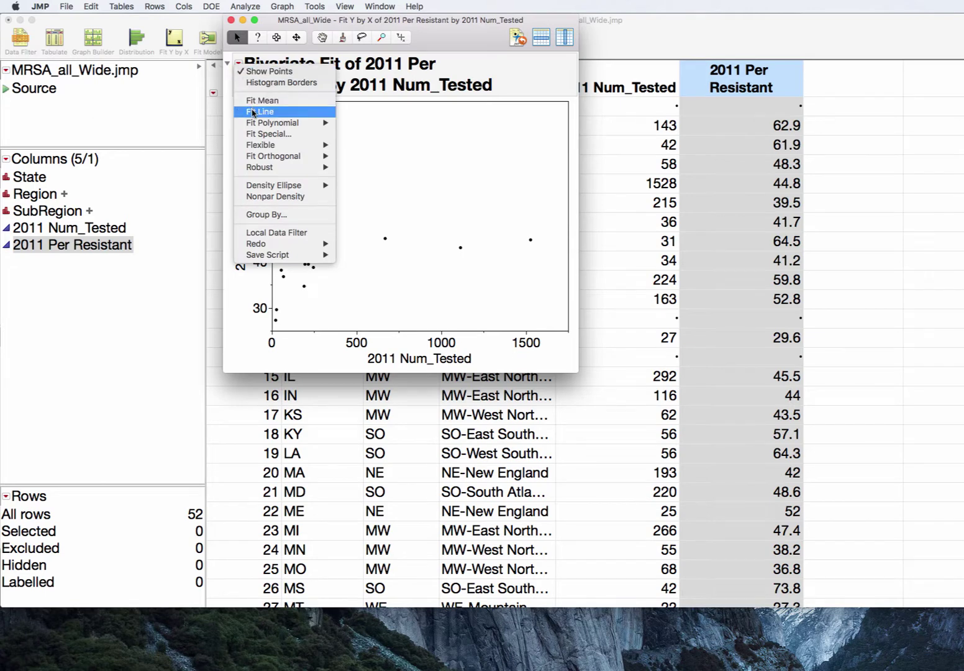
left_click(258, 112)
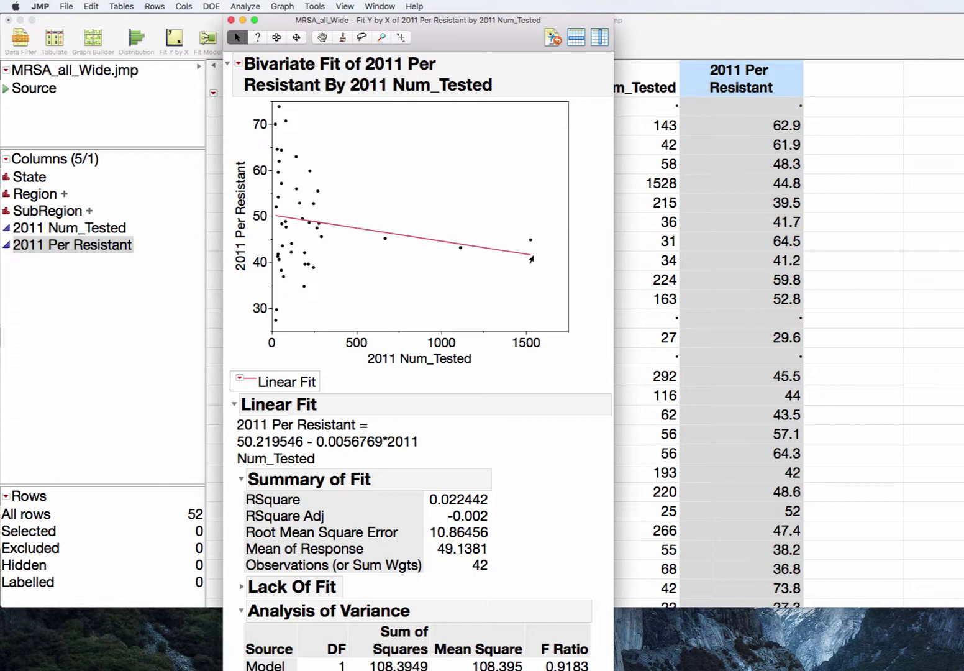
mouse_move(531, 242)
left_click(234, 404)
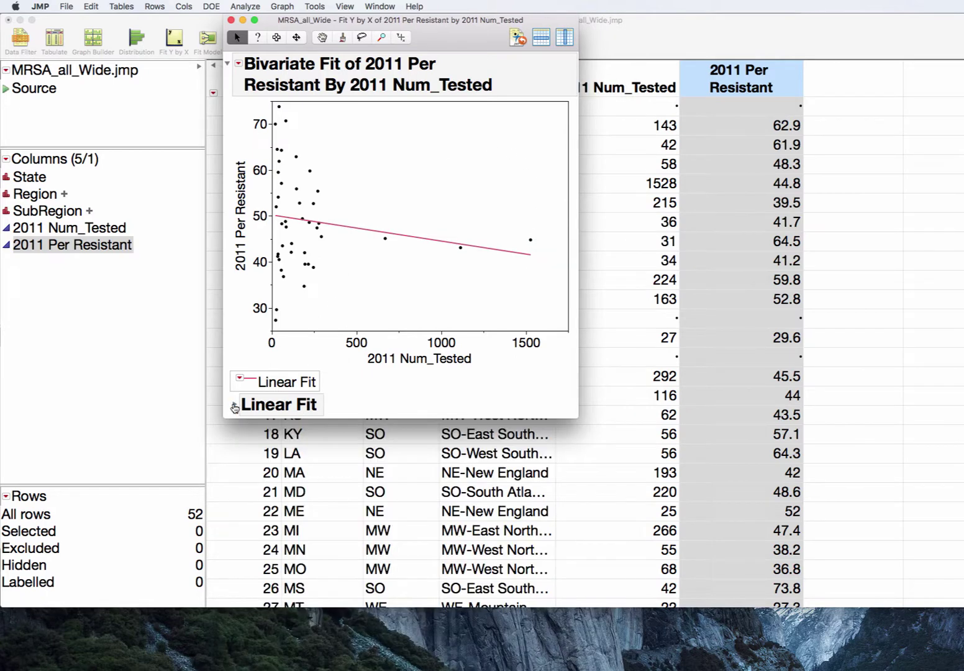
- Plot the residuals of the linear fit and enlarge the Residual by Predicted Plot to examine their spread
left_click(240, 380)
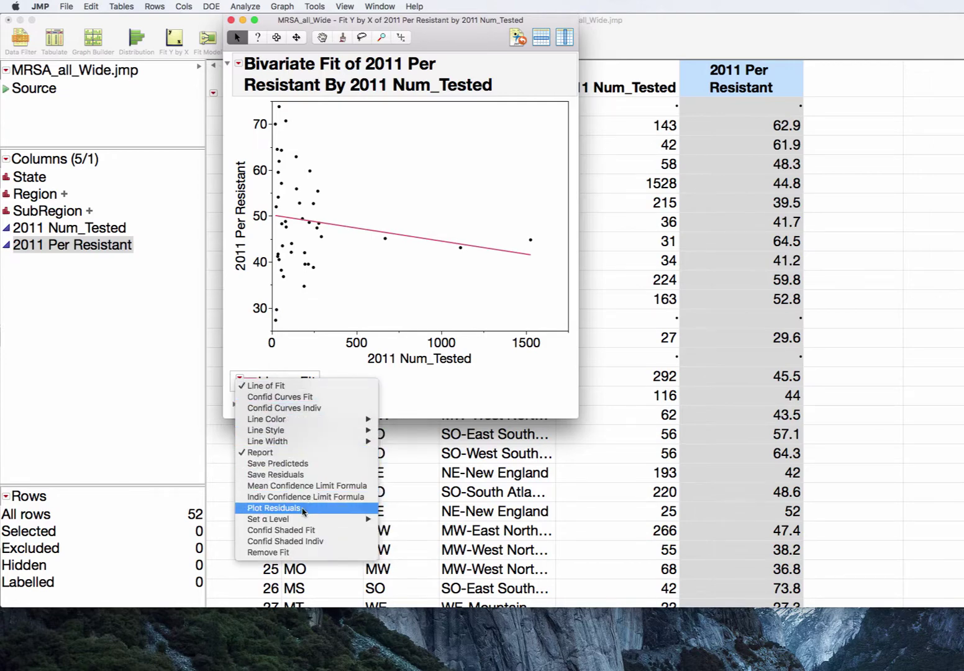
left_click(303, 509)
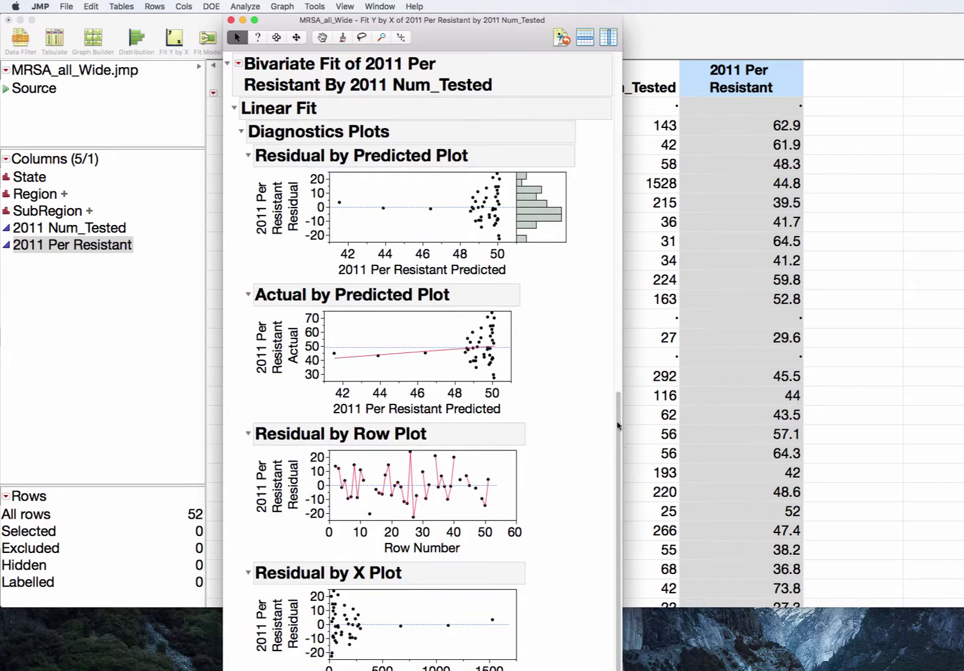
scroll(614, 441, "up", 8)
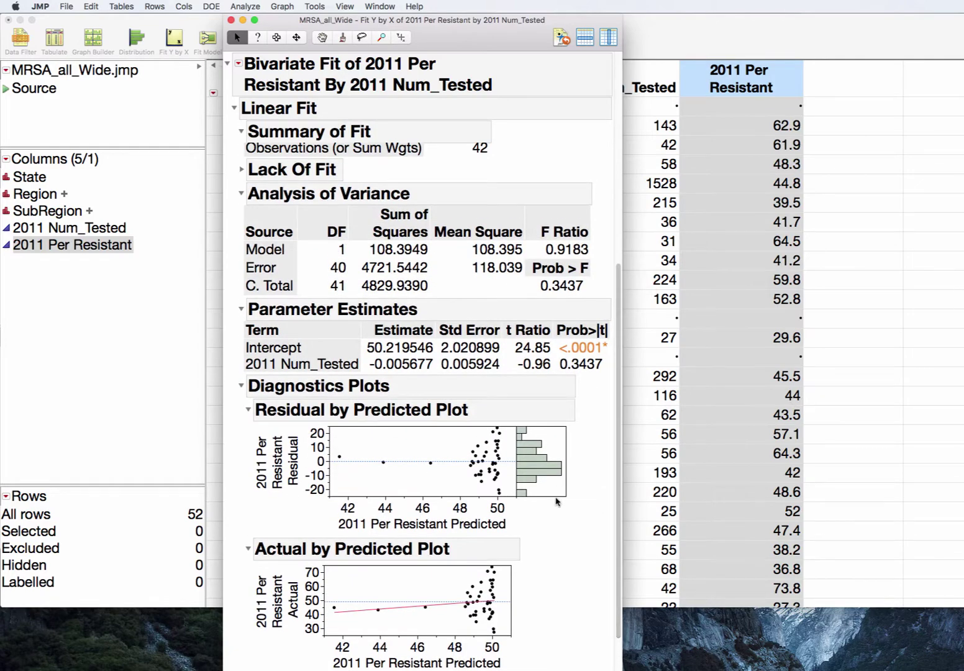
left_click_drag(564, 493, 620, 609)
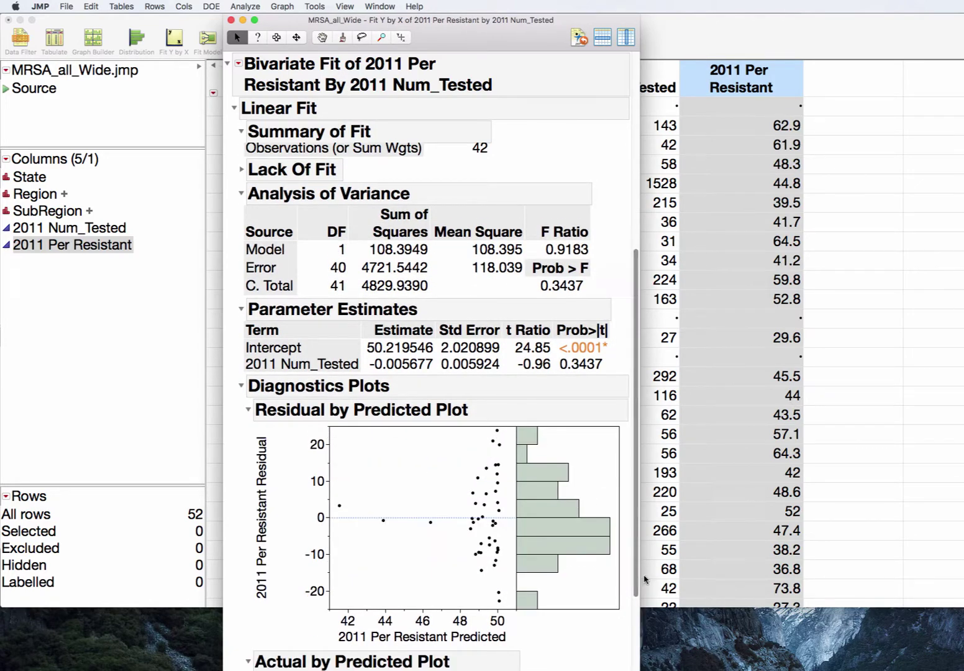
left_click_drag(637, 569, 637, 623)
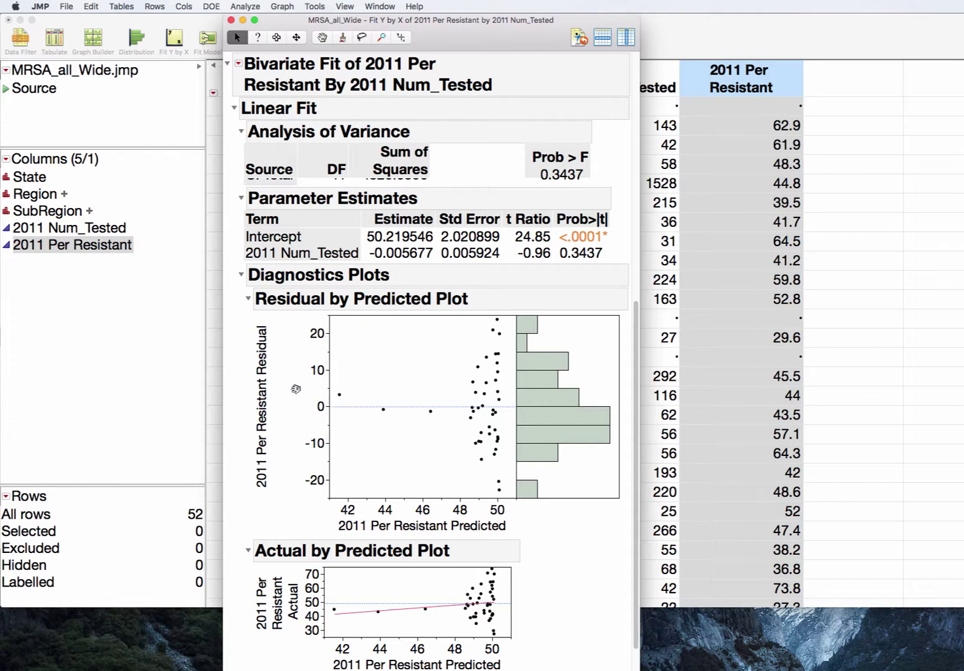
mouse_move(249, 398)
left_mouse_down()
mouse_move(397, 359)
mouse_move(504, 315)
left_mouse_up()
left_click_drag(240, 399, 521, 508)
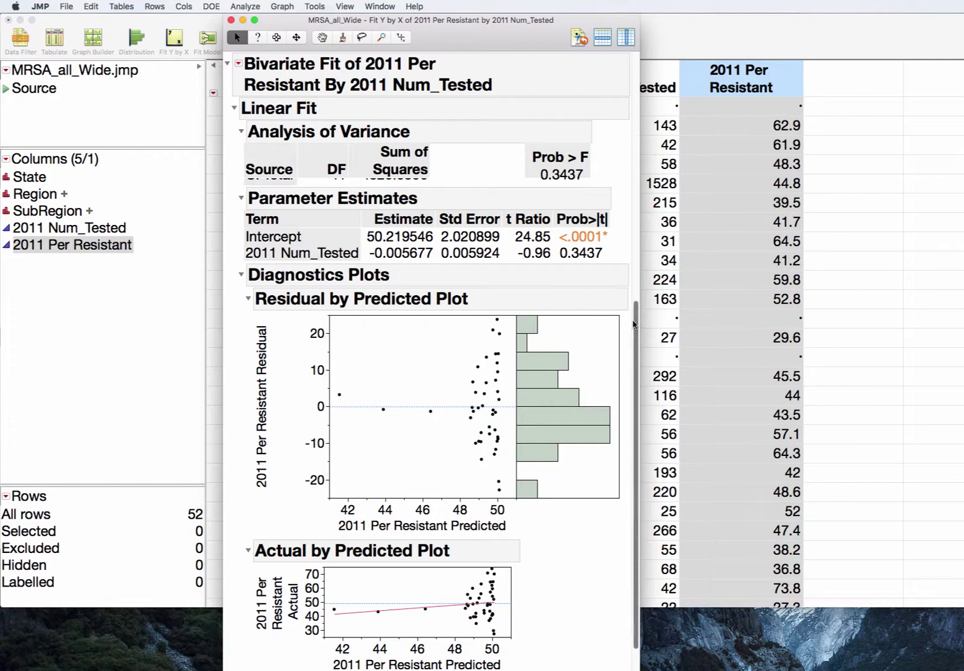
- Add a 0.95 density ellipse to the bivariate scatterplot for inspection, and close the report
left_click_drag(634, 323, 624, 57)
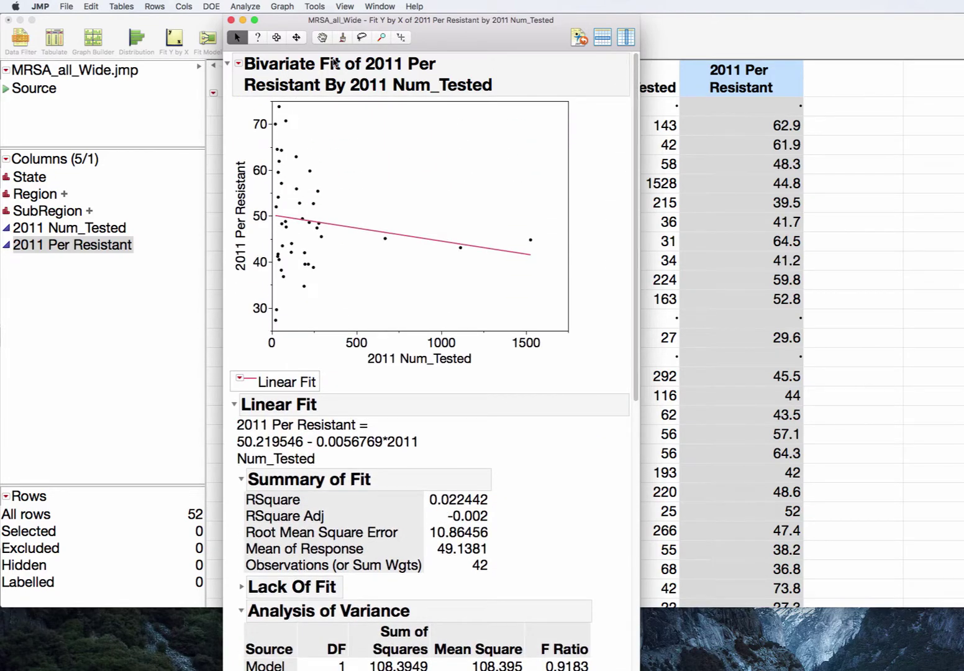
left_click(238, 64)
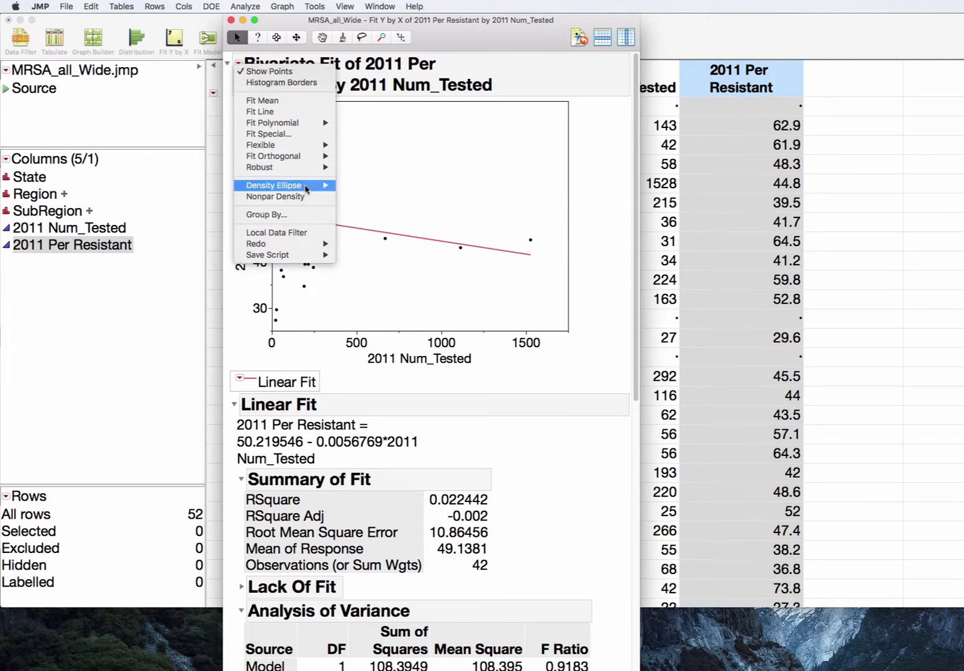
mouse_move(306, 187)
left_click(365, 197)
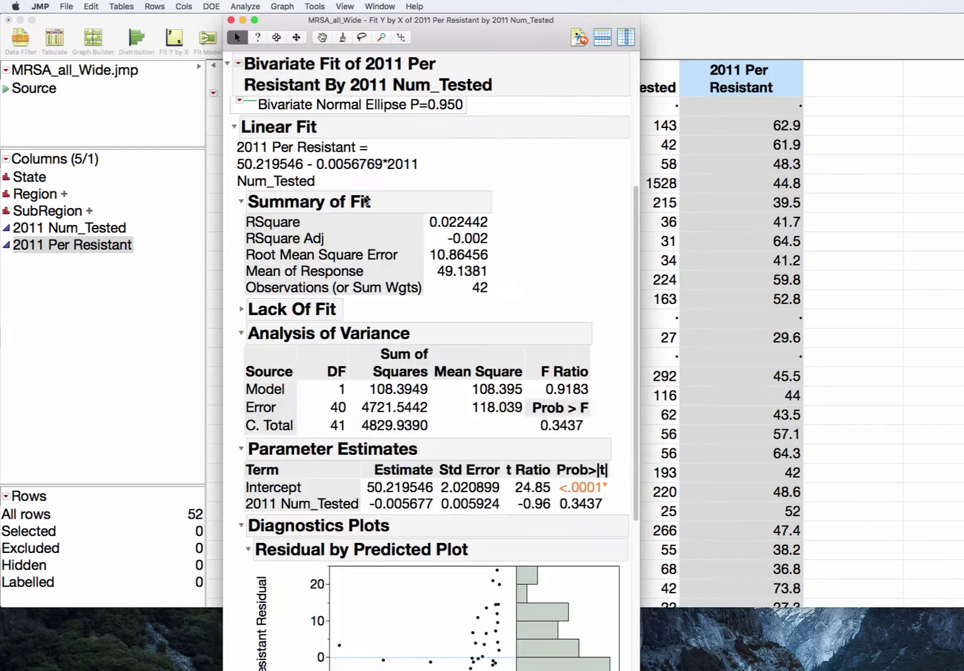
left_click_drag(637, 267, 629, 74)
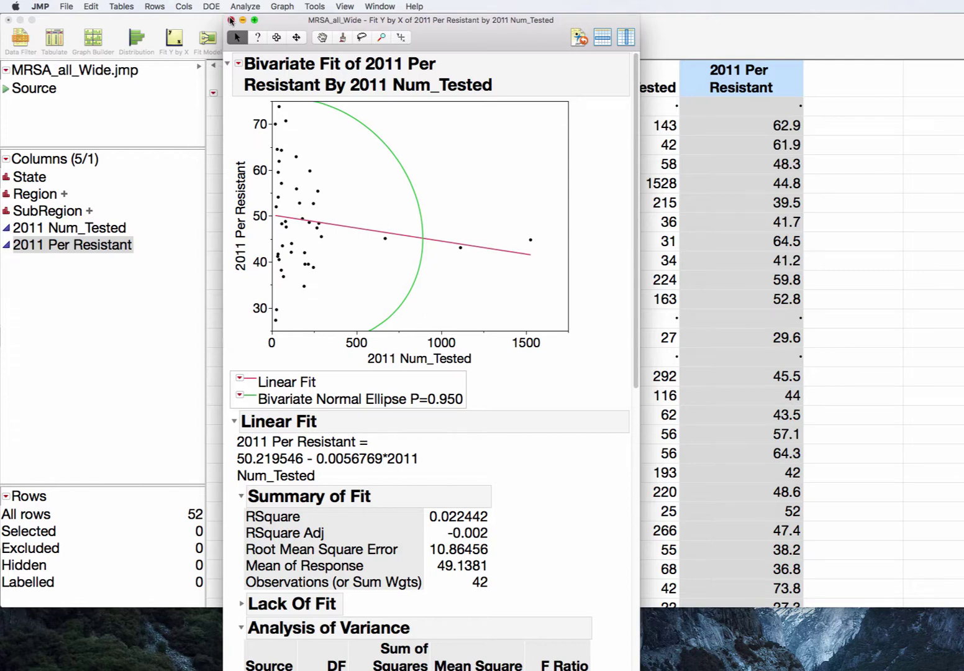
left_click(230, 21)
- Run a Multivariate correlation analysis with 2011 Num_Tested and 2011 Per Resistant as the Y columns
left_click(236, 7)
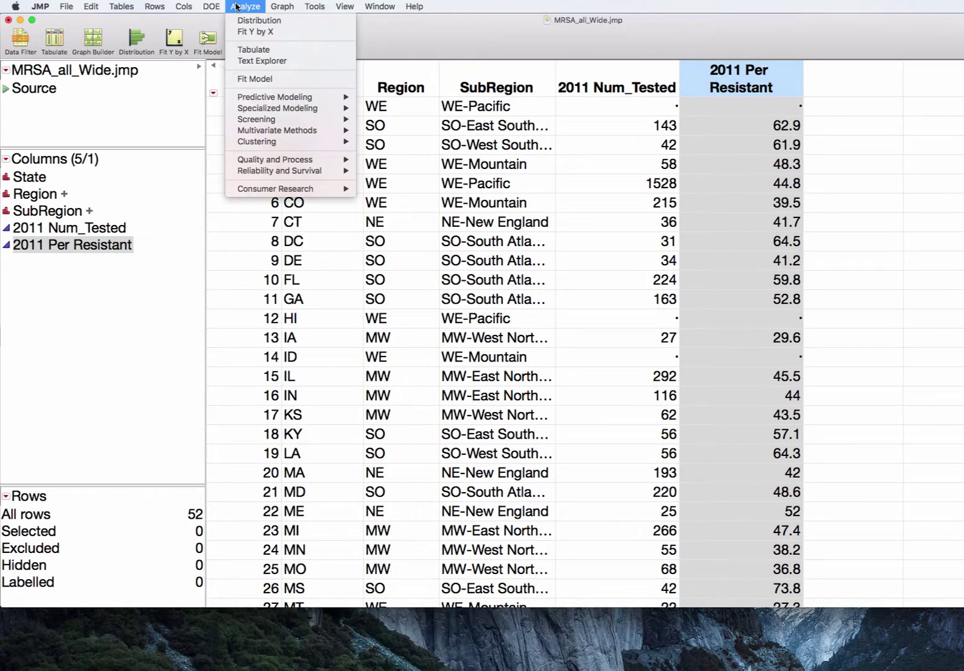
mouse_move(295, 135)
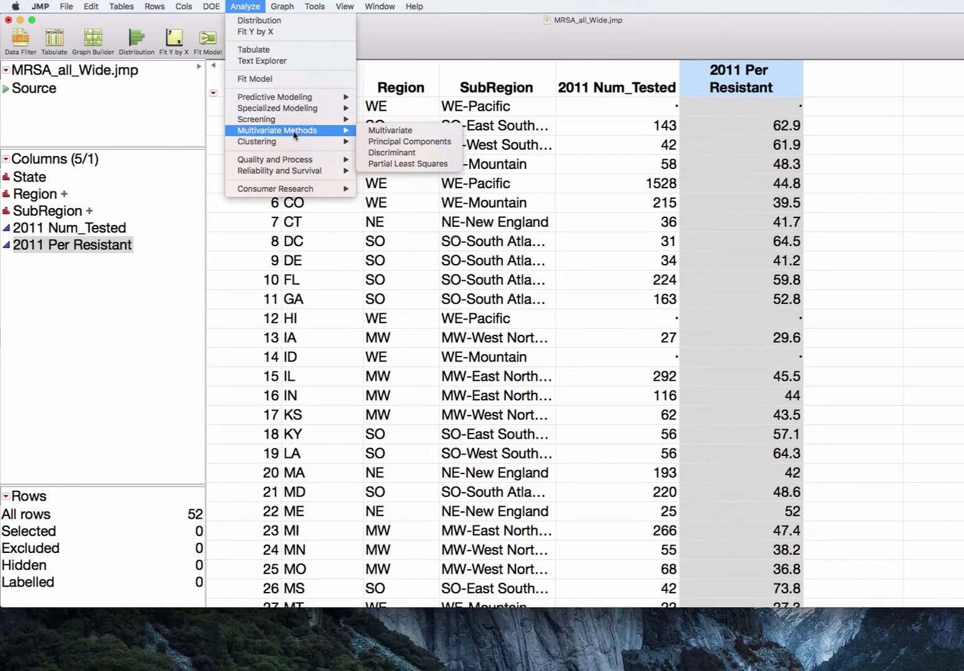
left_click(392, 132)
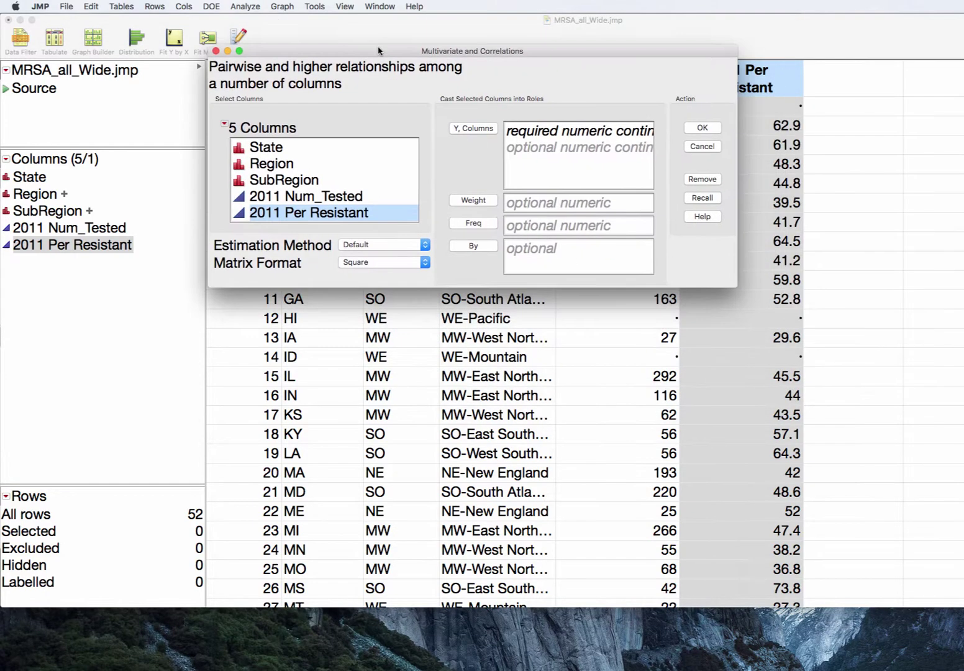
left_click_drag(328, 197, 332, 211)
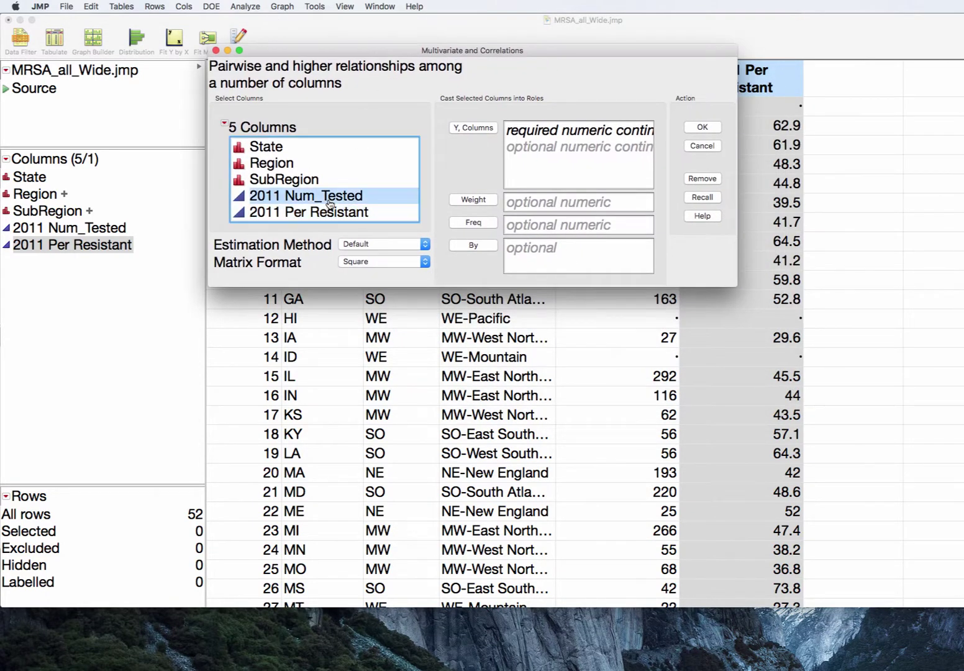
left_click(469, 130)
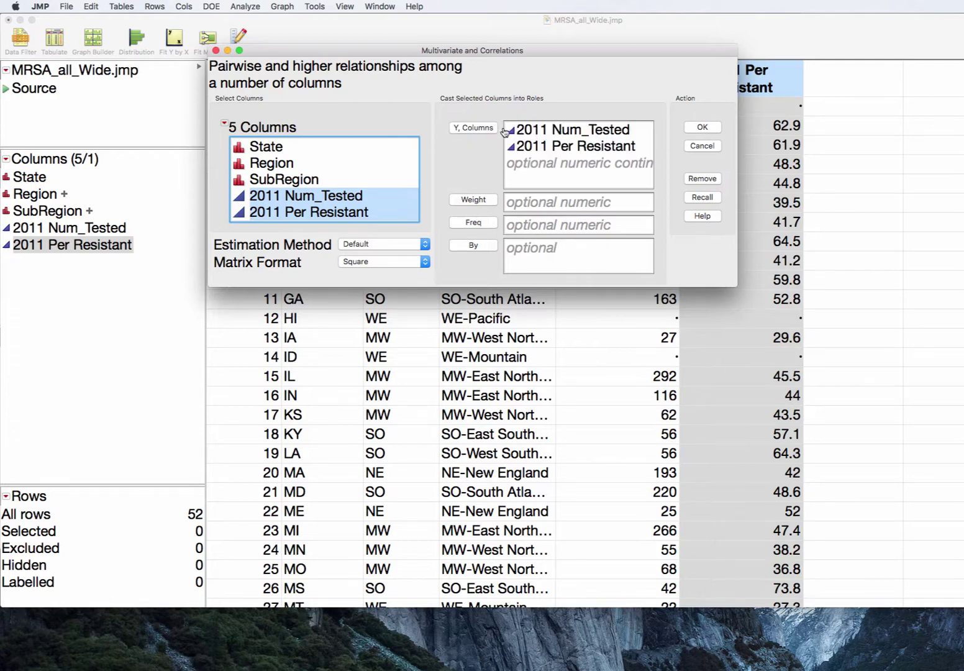
left_click(702, 129)
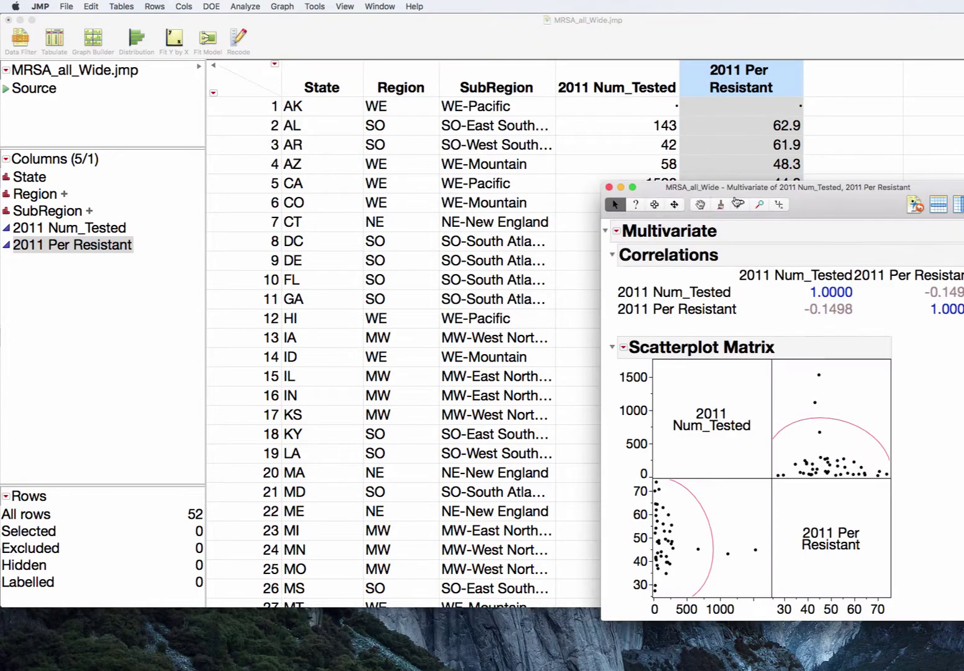
left_click_drag(738, 195, 312, 15)
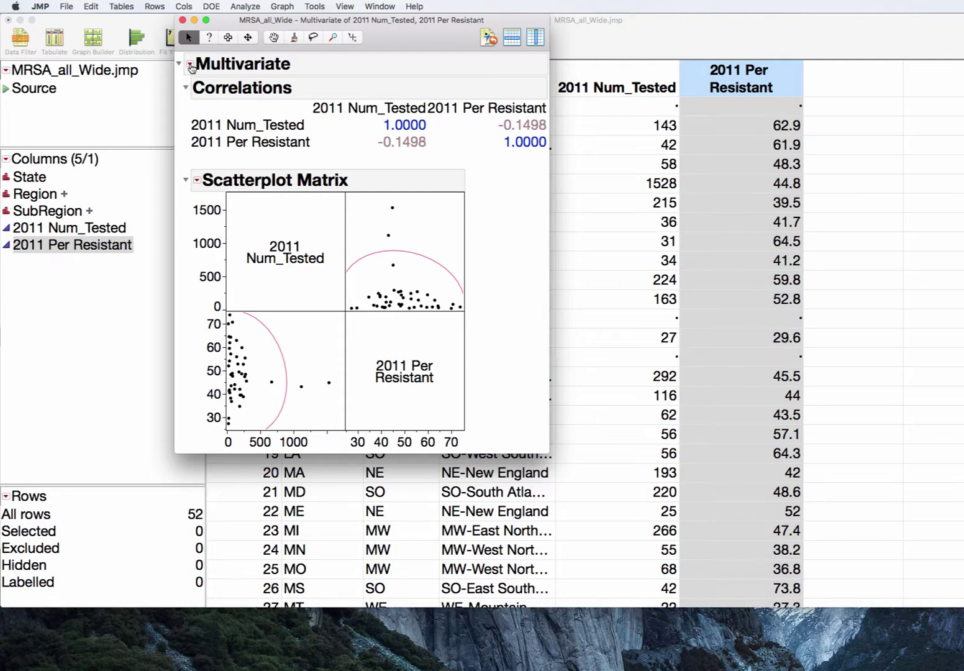
- Add the nonparametric Spearman's ρ correlation to the Multivariate report for inspection
left_click(190, 65)
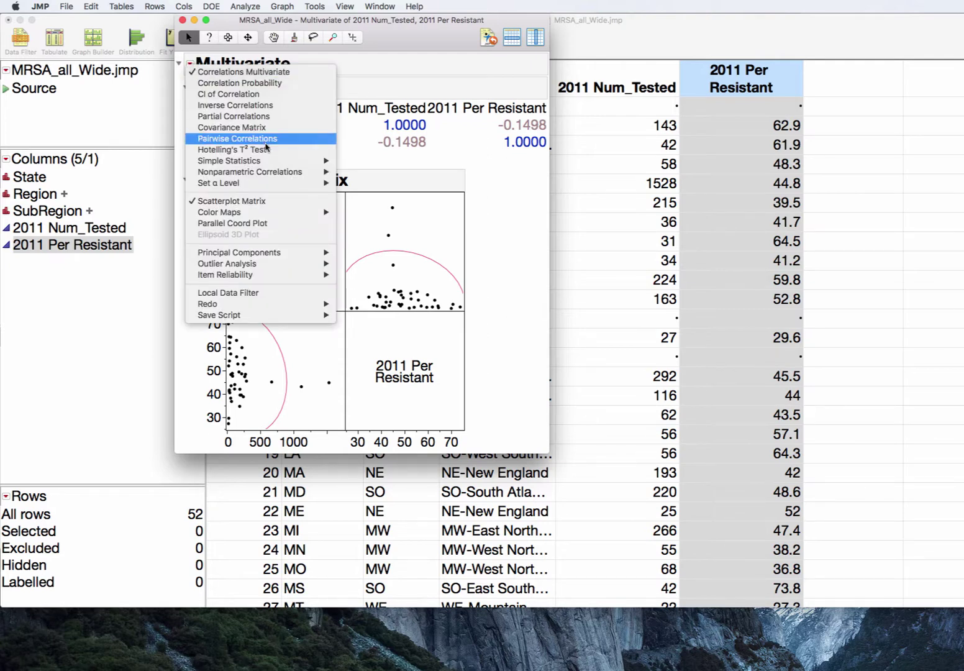
mouse_move(282, 178)
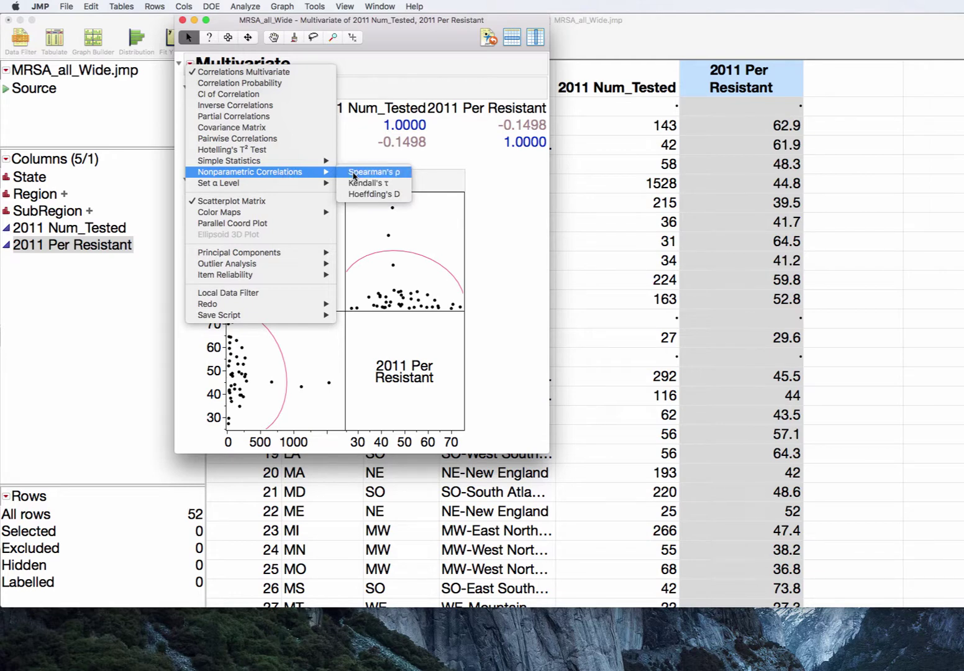
left_click(354, 175)
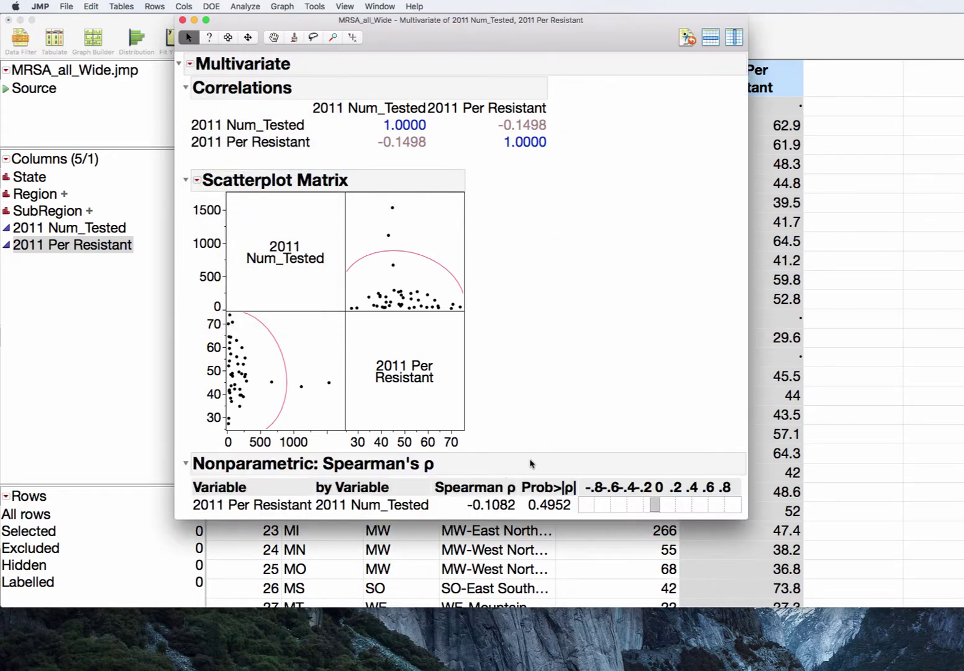
mouse_move(530, 464)
left_mouse_down()
mouse_move(298, 442)
mouse_move(188, 481)
mouse_move(217, 516)
left_mouse_up()
mouse_move(472, 524)
left_mouse_down()
mouse_move(552, 500)
mouse_move(494, 458)
left_mouse_up()
left_click_drag(435, 31, 343, 31)
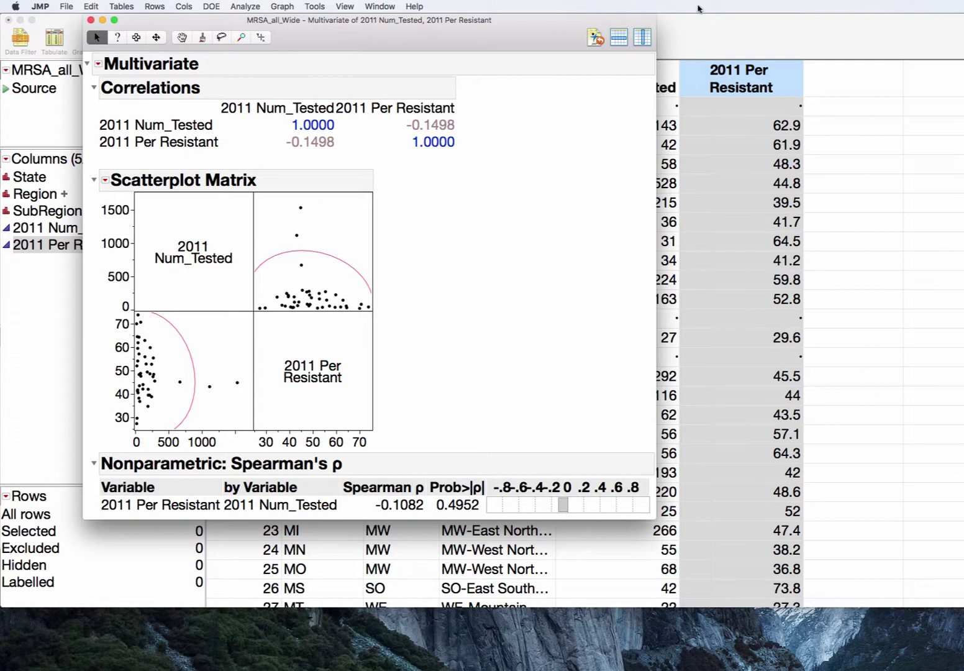
- Return to the data table and create a Distribution report for 2011 Num_Tested and 2011 Per Resistant
left_click(794, 31)
left_click(652, 79)
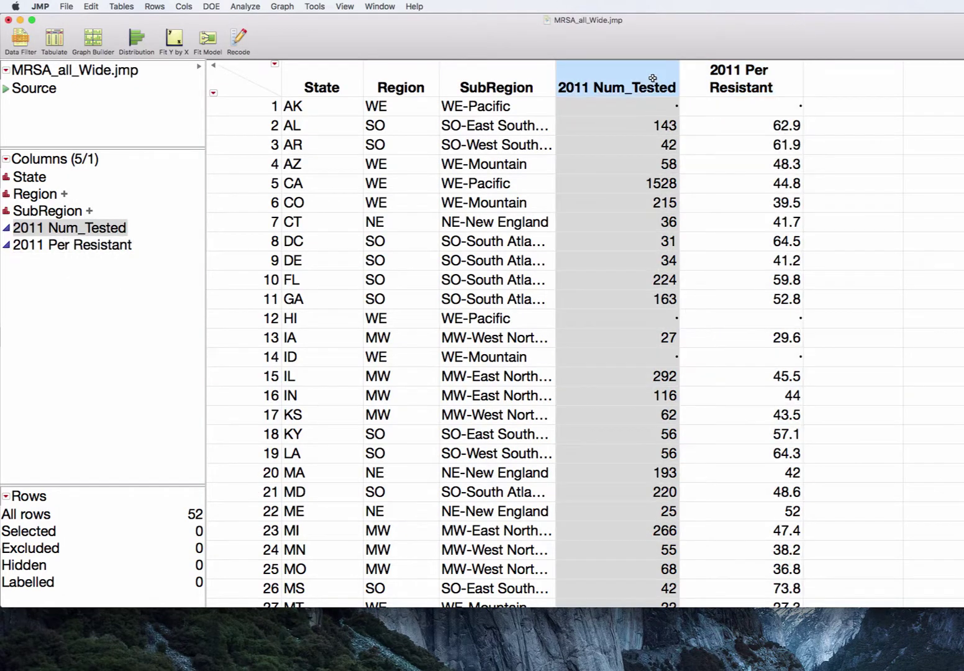
left_click(707, 69, "shift")
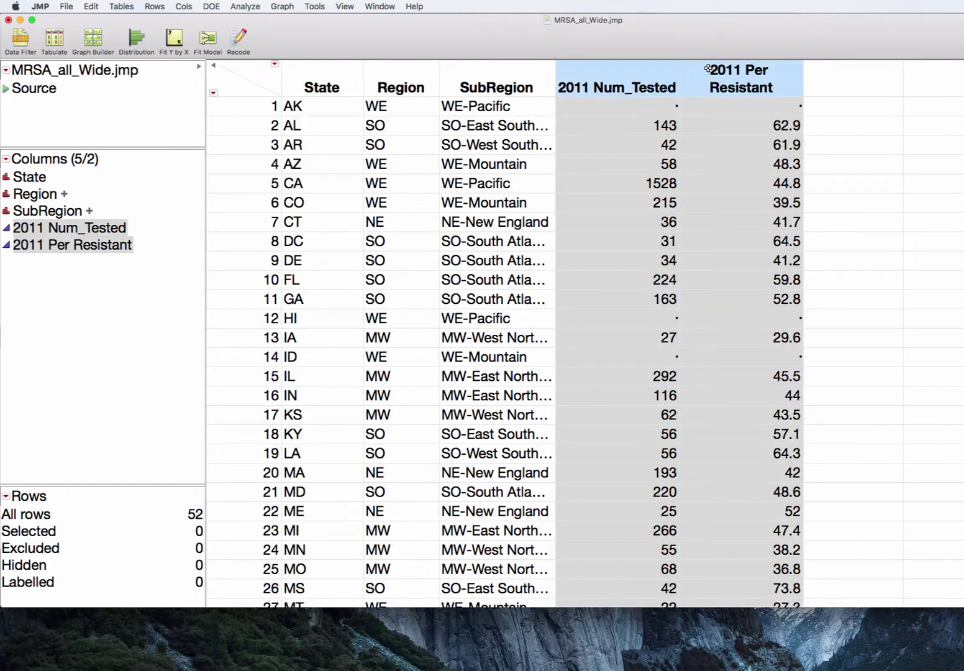
left_click(243, 8)
left_click(246, 22)
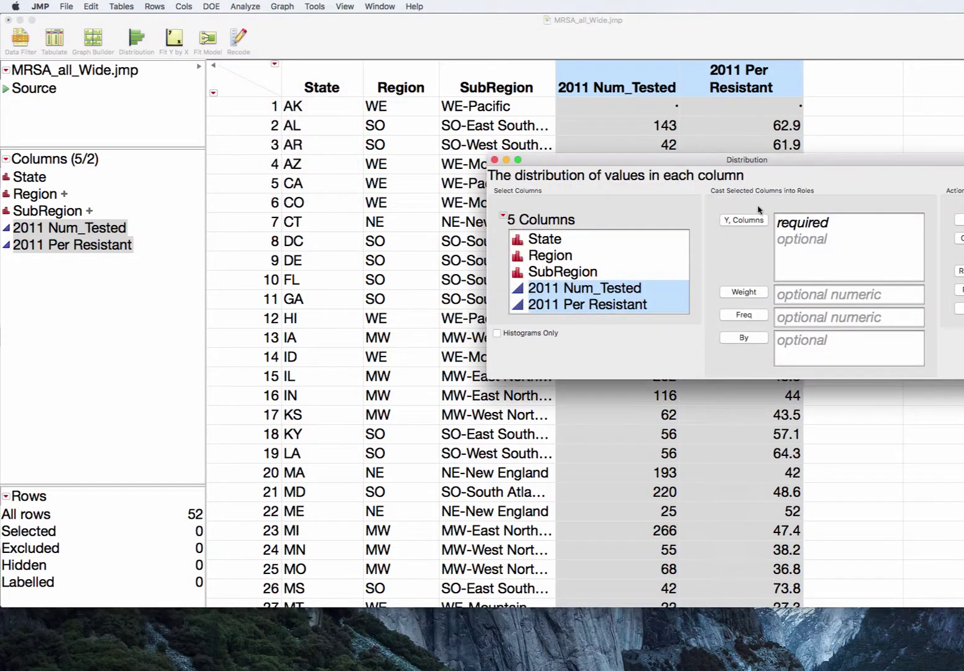
left_click(753, 220)
left_click_drag(800, 177, 348, 154)
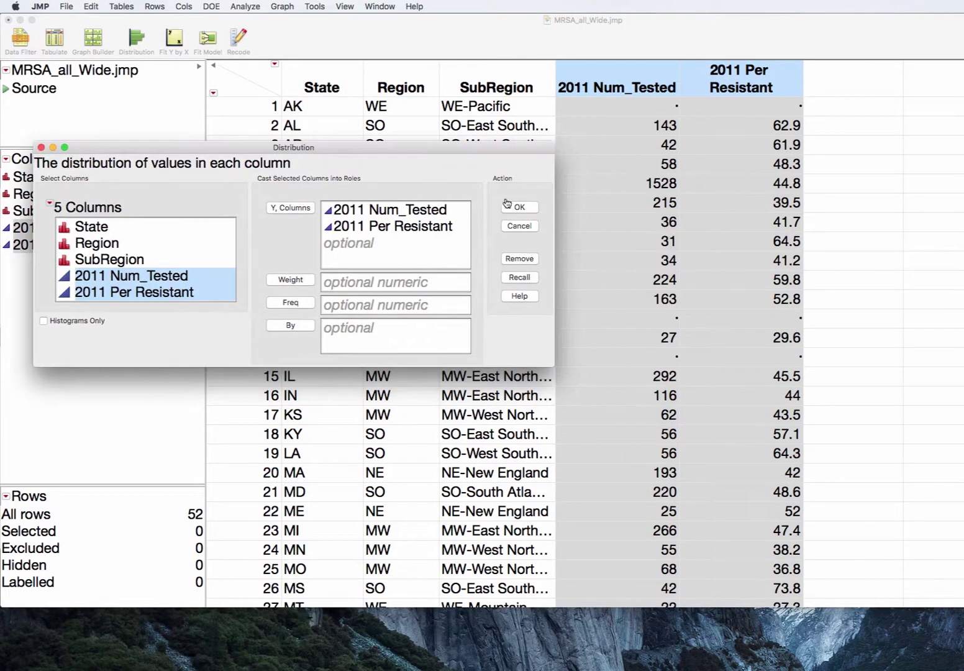
left_click(519, 206)
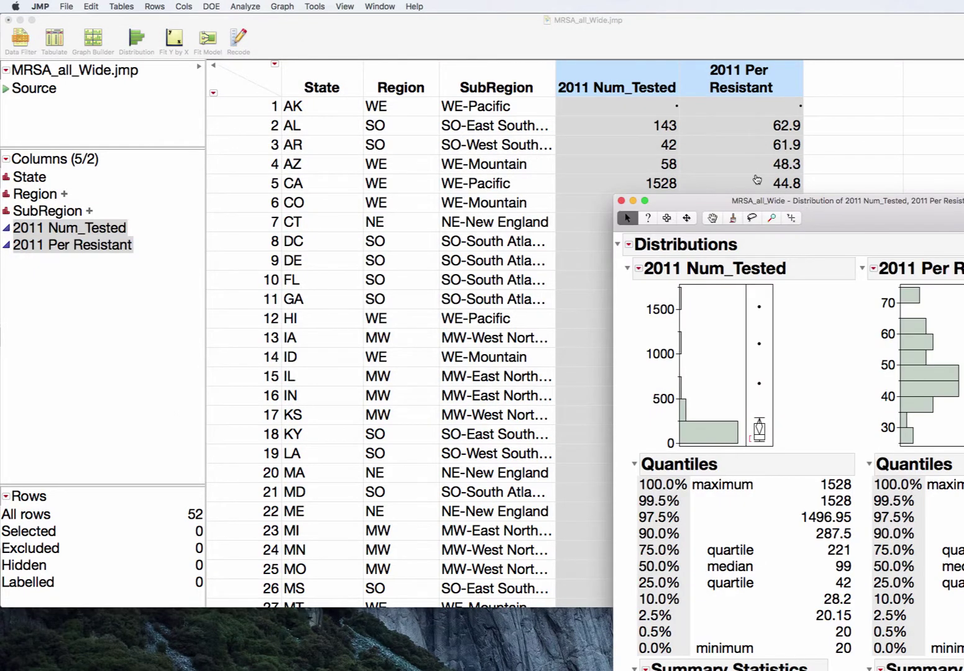
left_click_drag(802, 204, 410, 23)
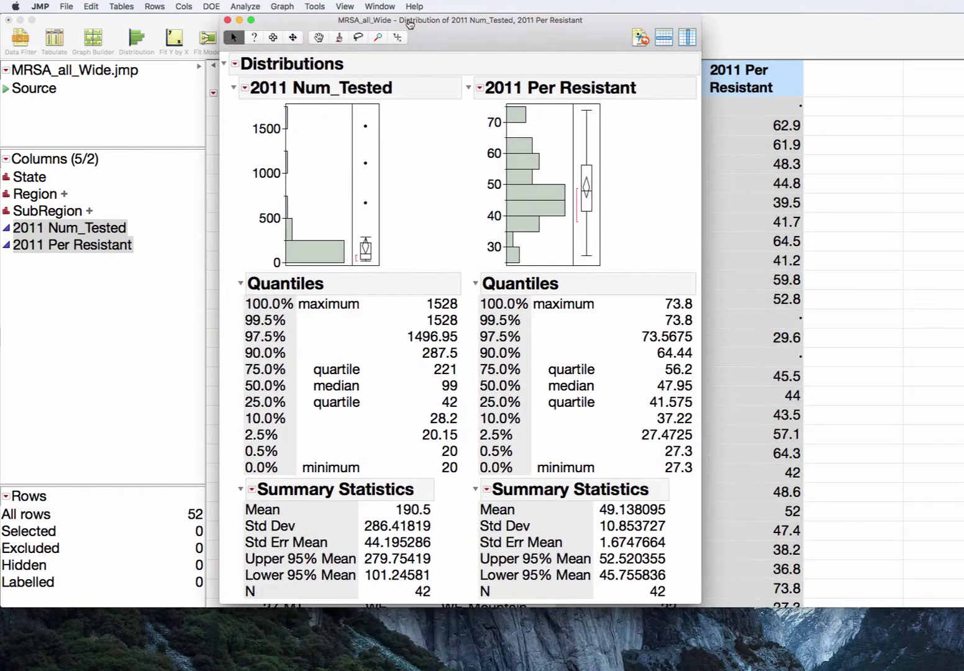
- Save the ranks of both distribution variables as new columns in the data table, and close the report
left_click(246, 88)
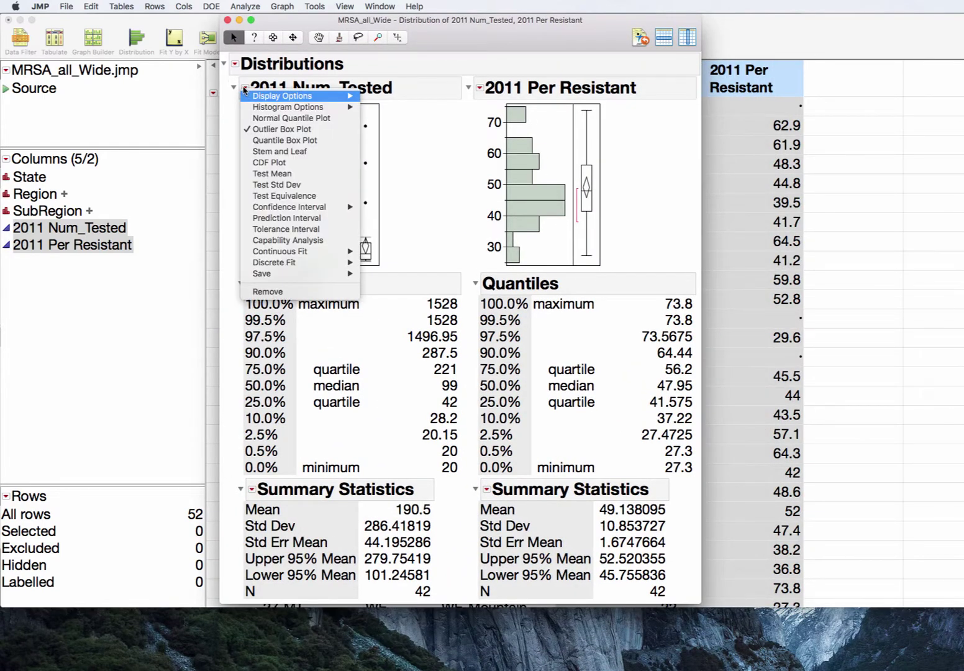
mouse_move(297, 280)
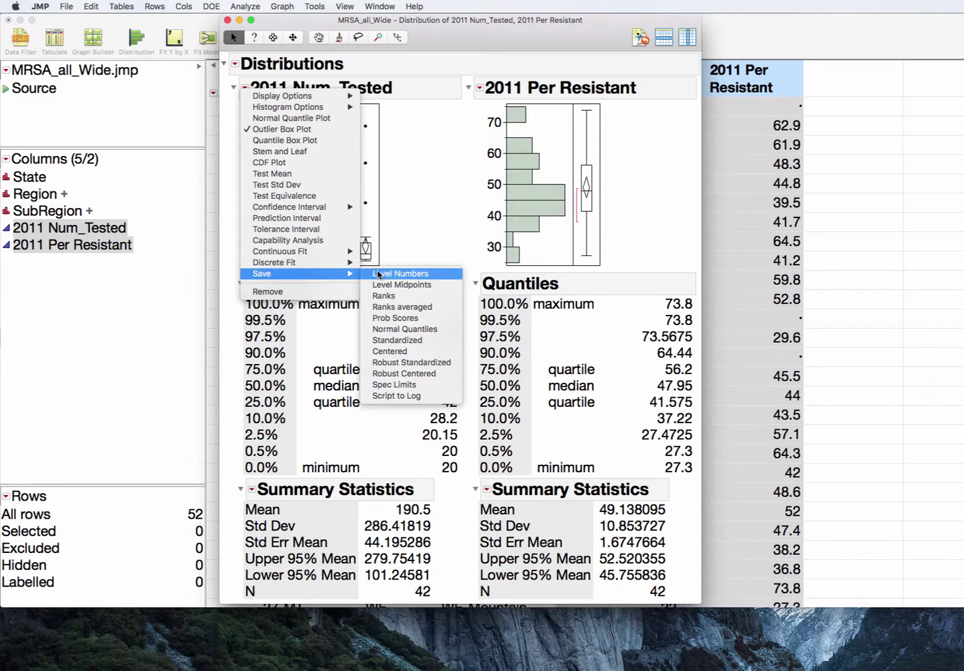
left_click(397, 296, "super")
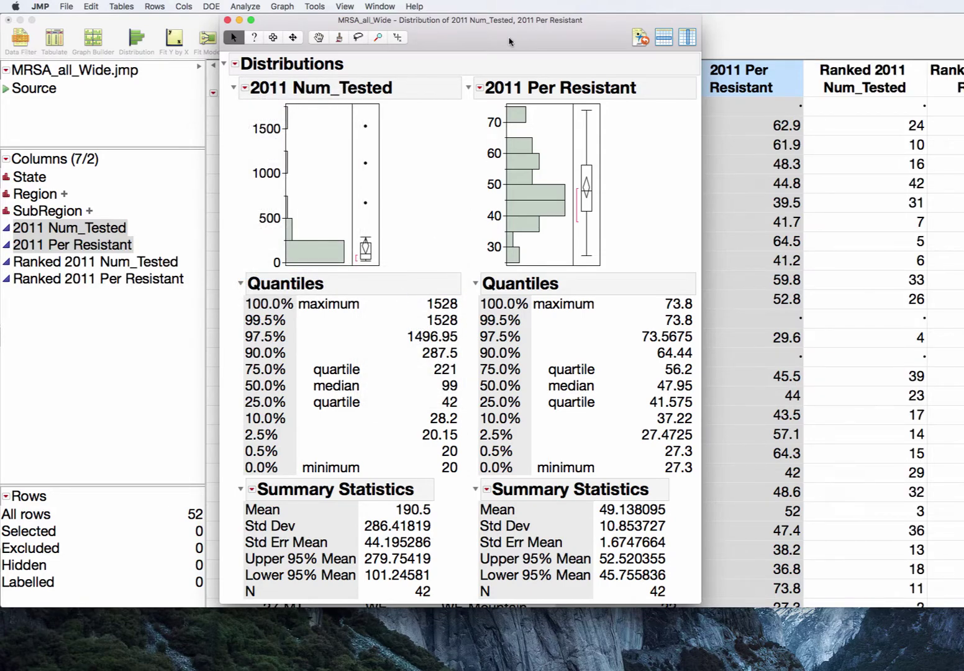
left_click(227, 20)
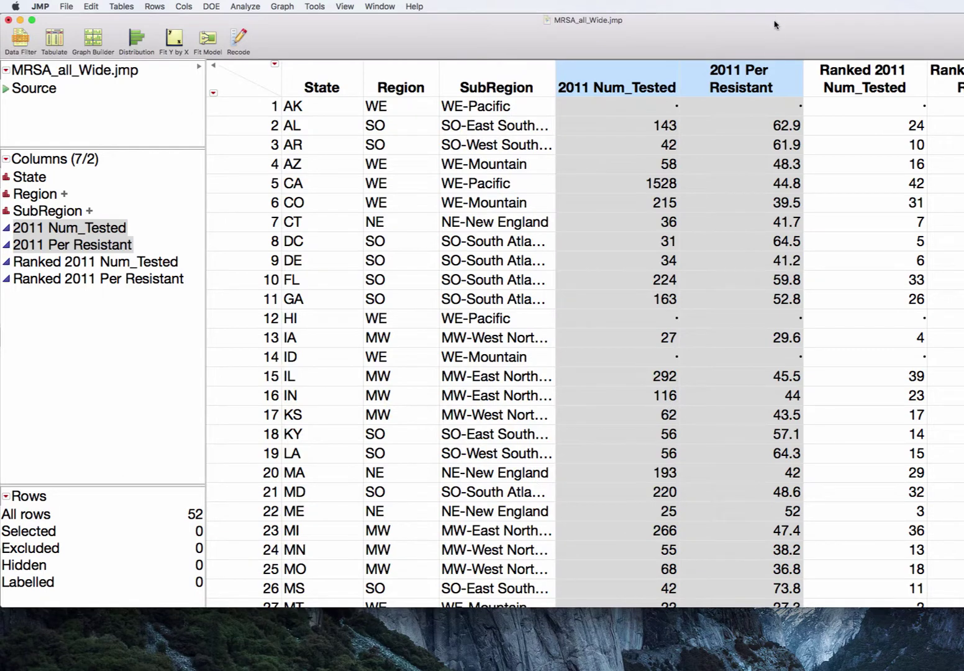
- Compare the original 2011 values with their saved ranks for the AL and CA rows in the data table
left_click_drag(770, 37, 533, 23)
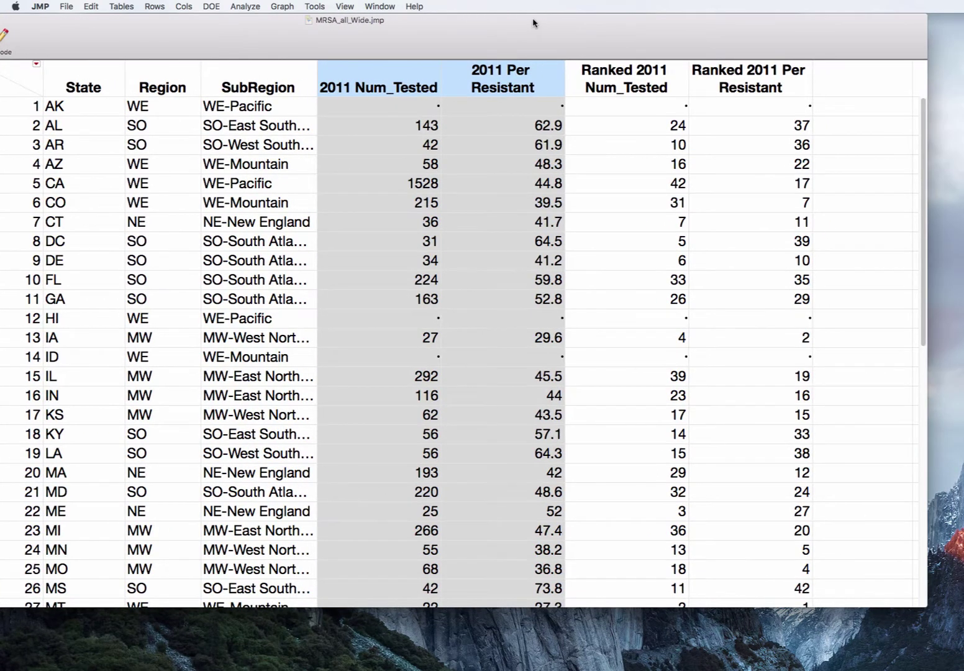
left_click(21, 128)
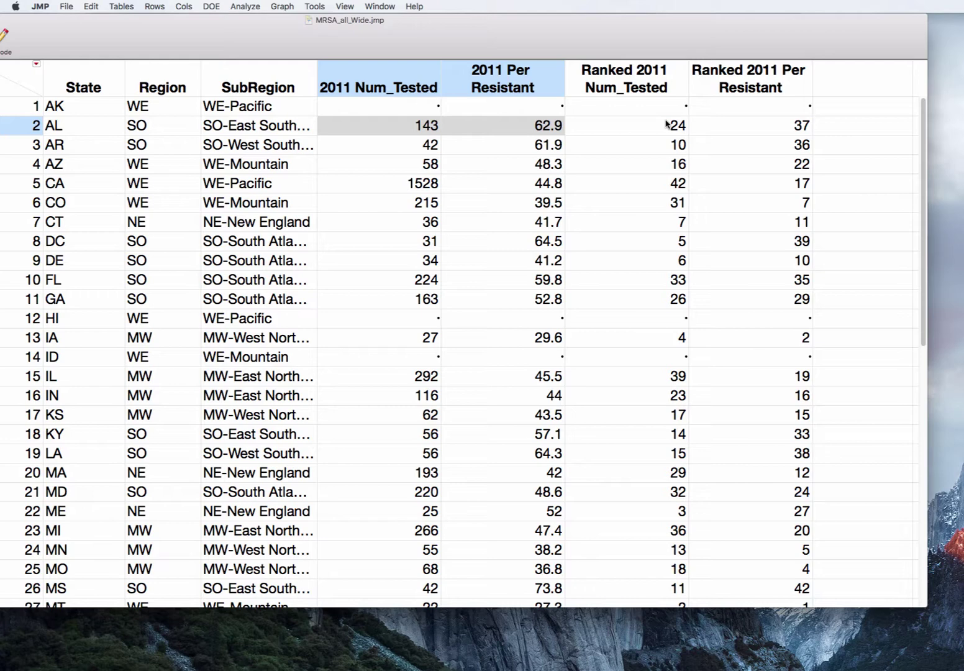
left_click(383, 182)
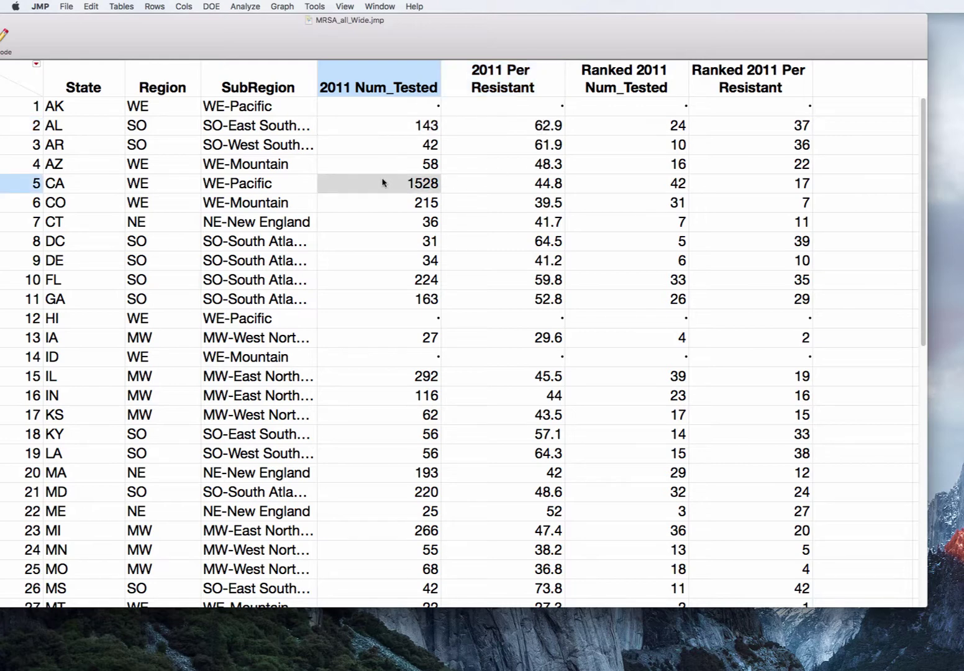
left_click(625, 184)
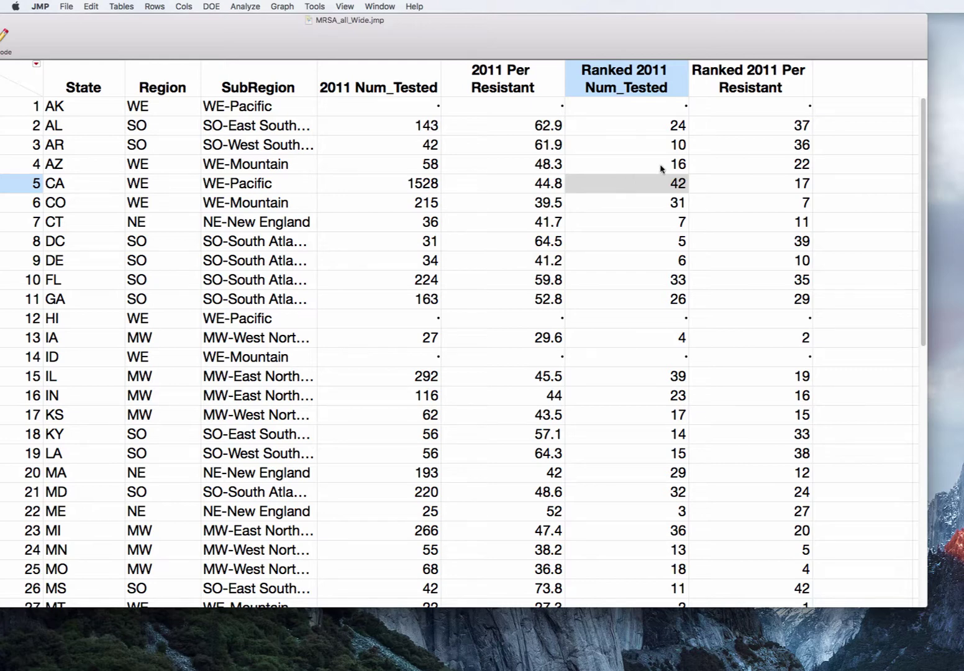
left_click(792, 188)
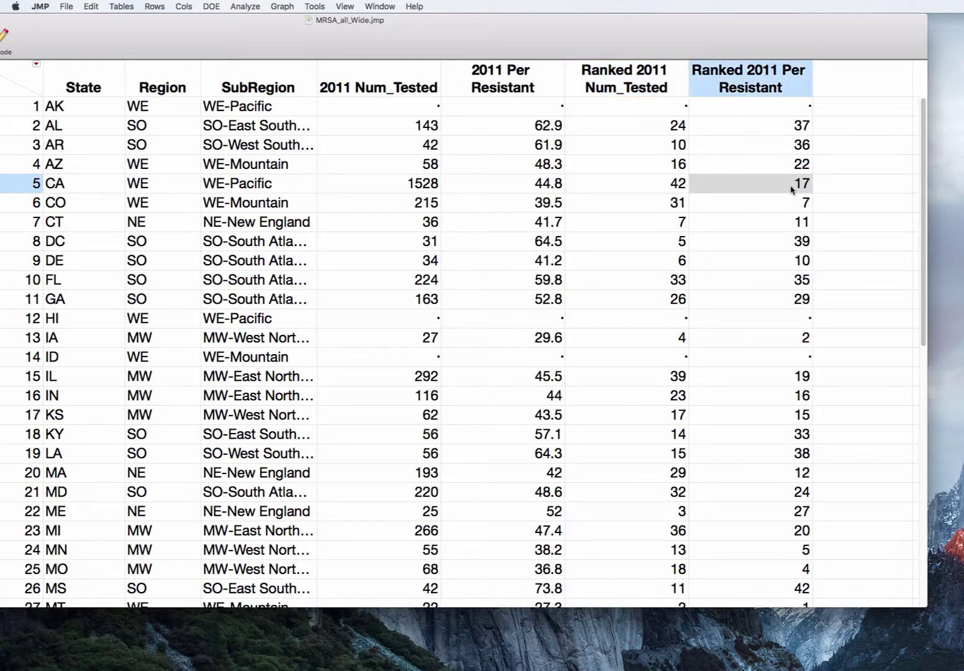
- Create a Fit Y by X plot with Ranked 2011 Per Resistant as response and Ranked 2011 Num_Tested as factor
left_click(244, 6)
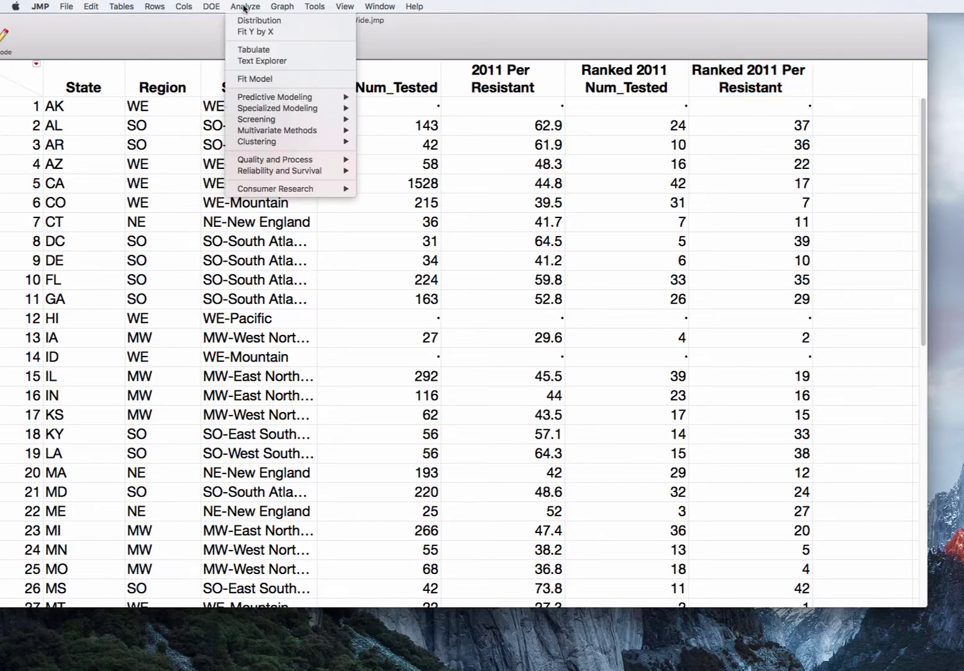
left_click(251, 31)
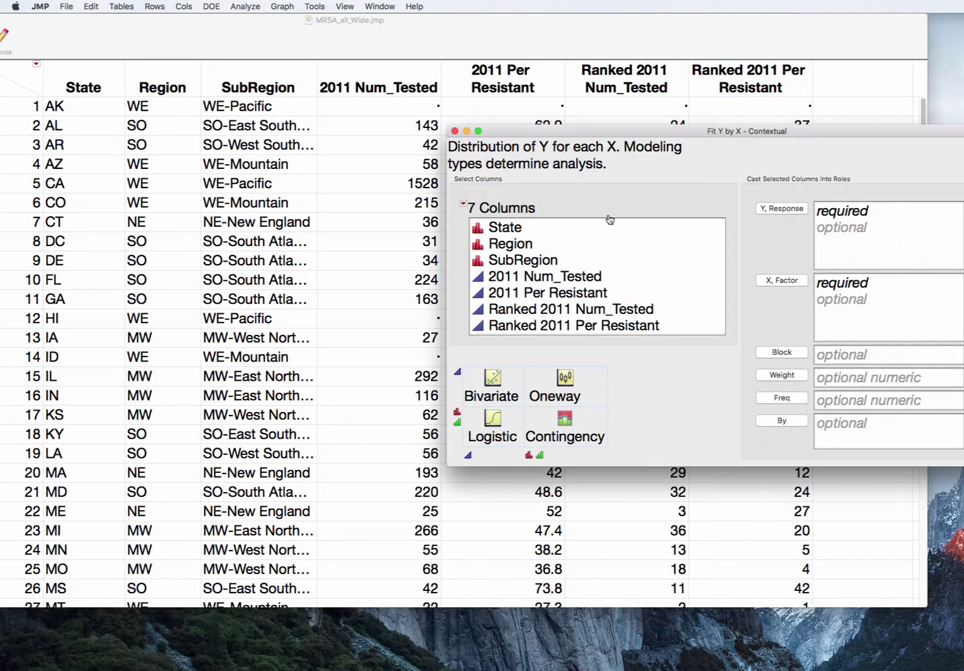
left_click(595, 325)
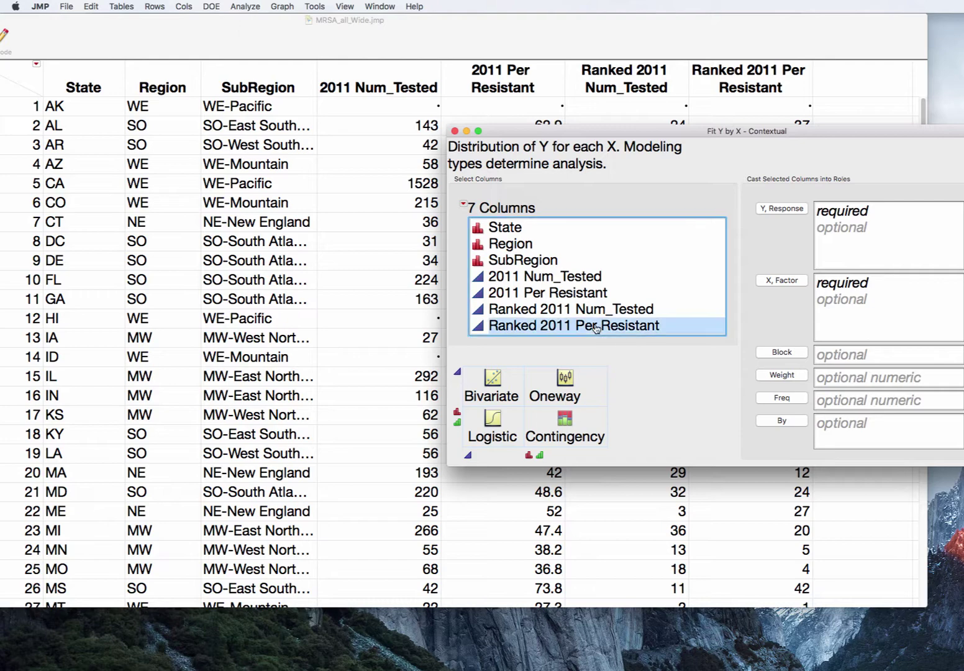
left_click(770, 209)
left_click(616, 309)
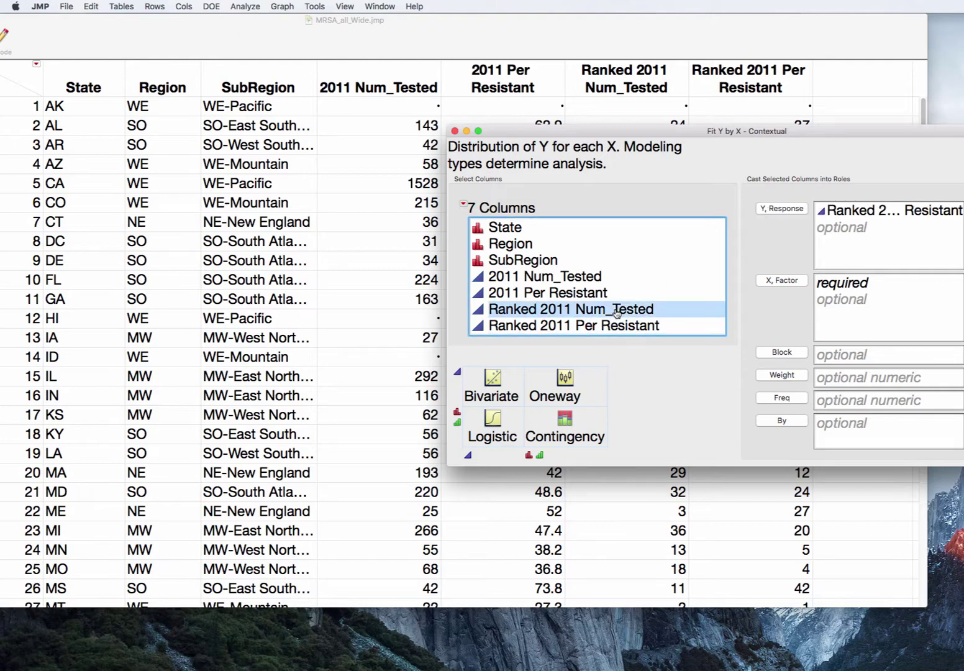
left_click(770, 282)
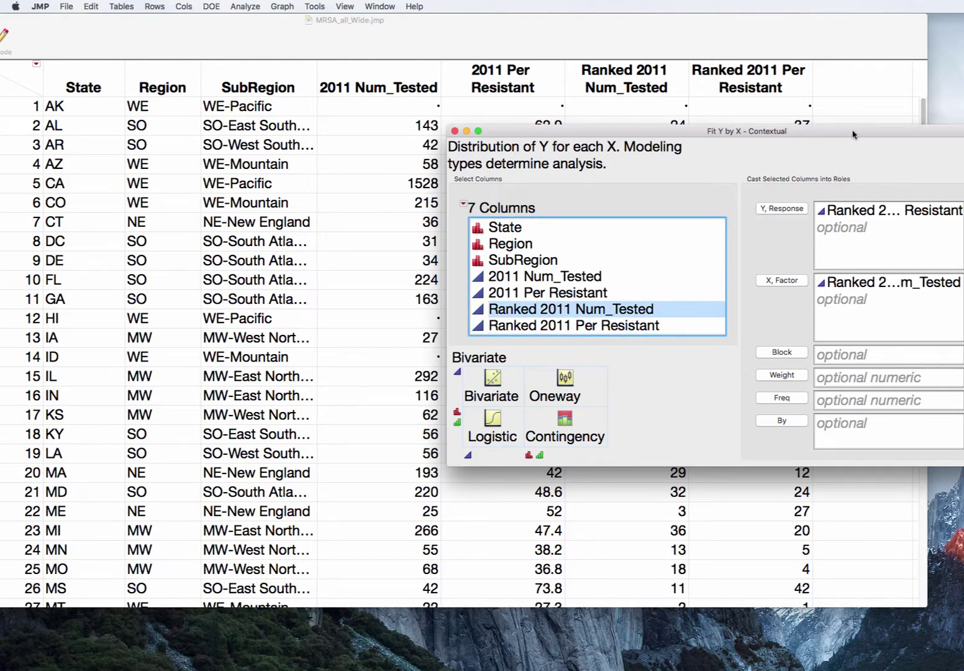
left_click_drag(853, 134, 619, 130)
left_click(779, 205)
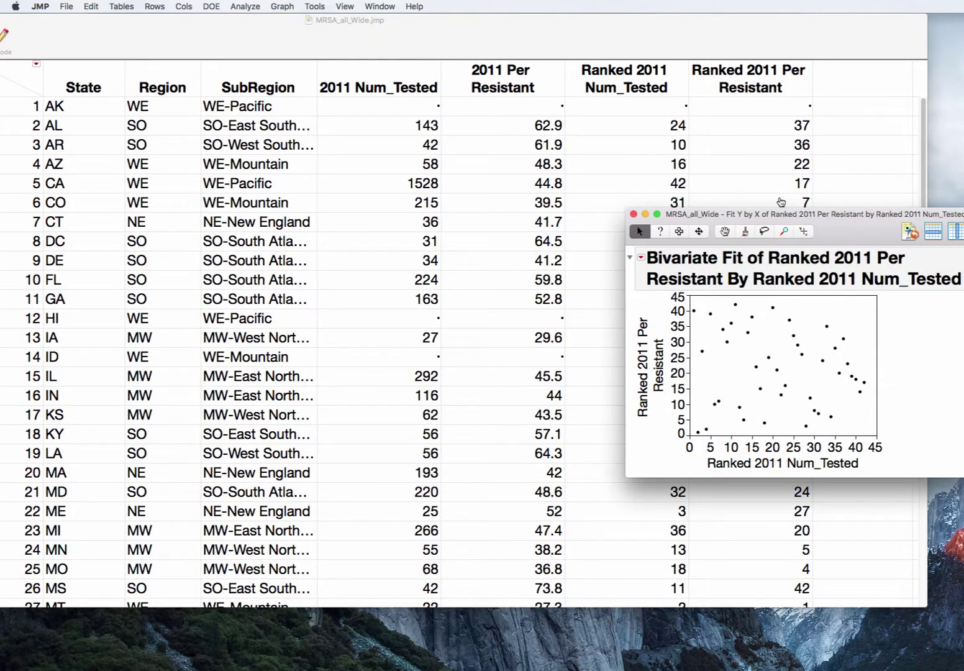
- Enlarge the scatterplot of the ranked 2011 variables and add a 0.95 density ellipse to it
left_click_drag(787, 215, 470, 76)
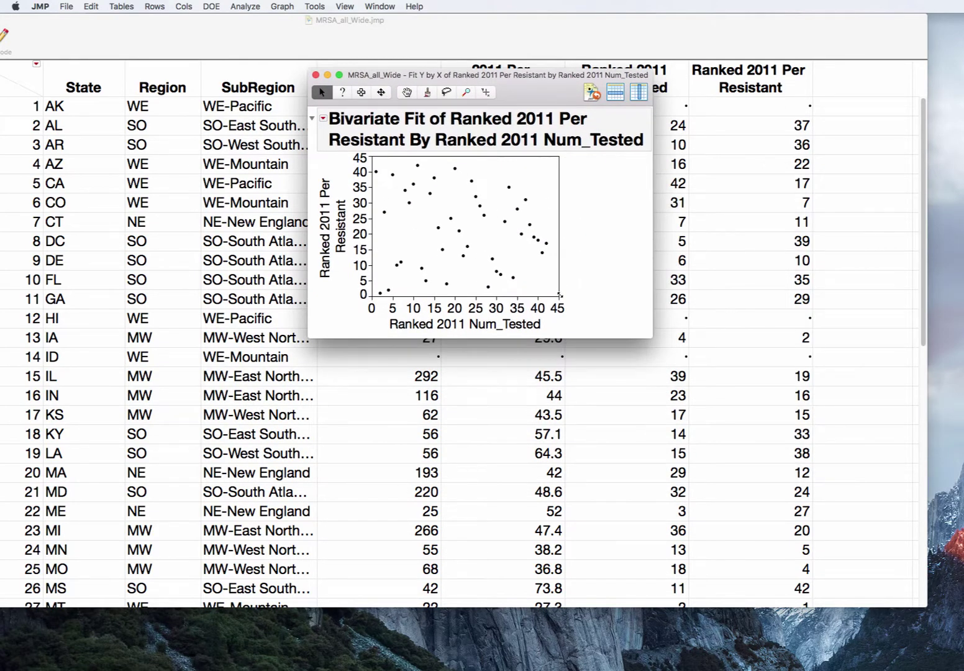
left_click_drag(605, 331, 668, 381)
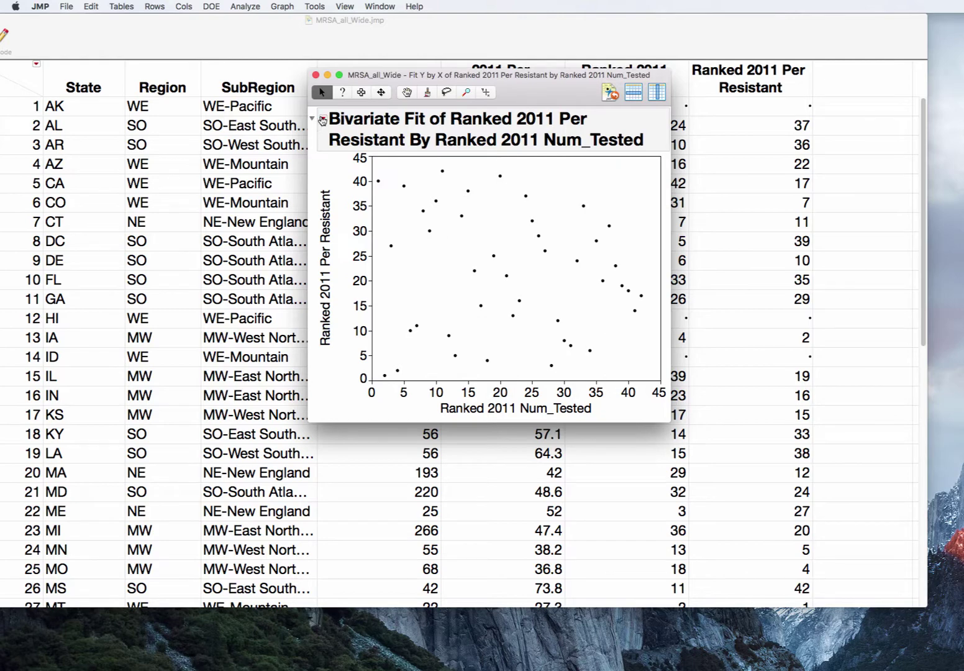
left_click(322, 120)
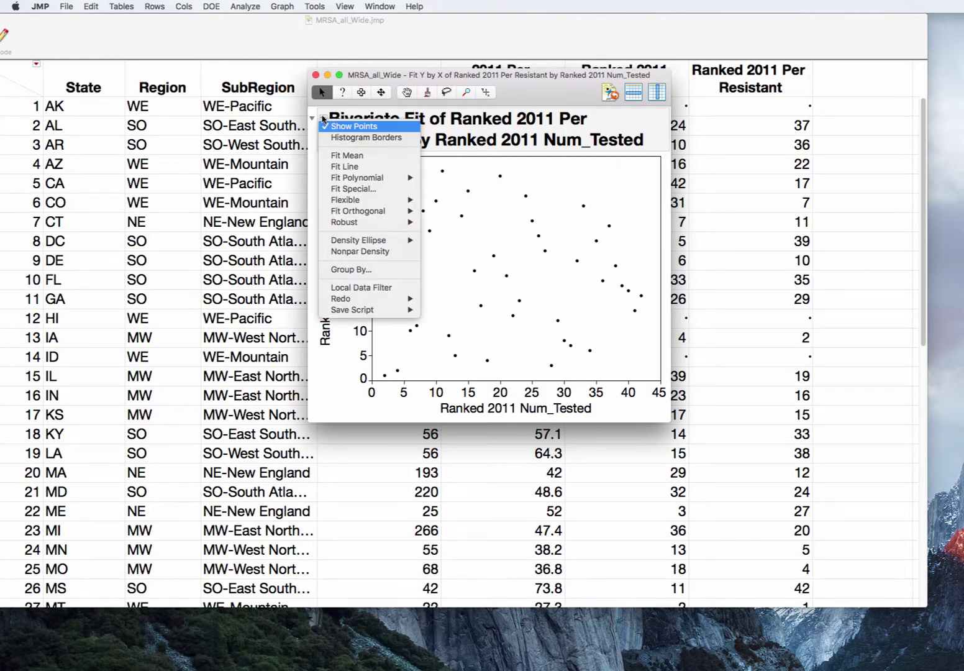
mouse_move(390, 241)
left_click(455, 252)
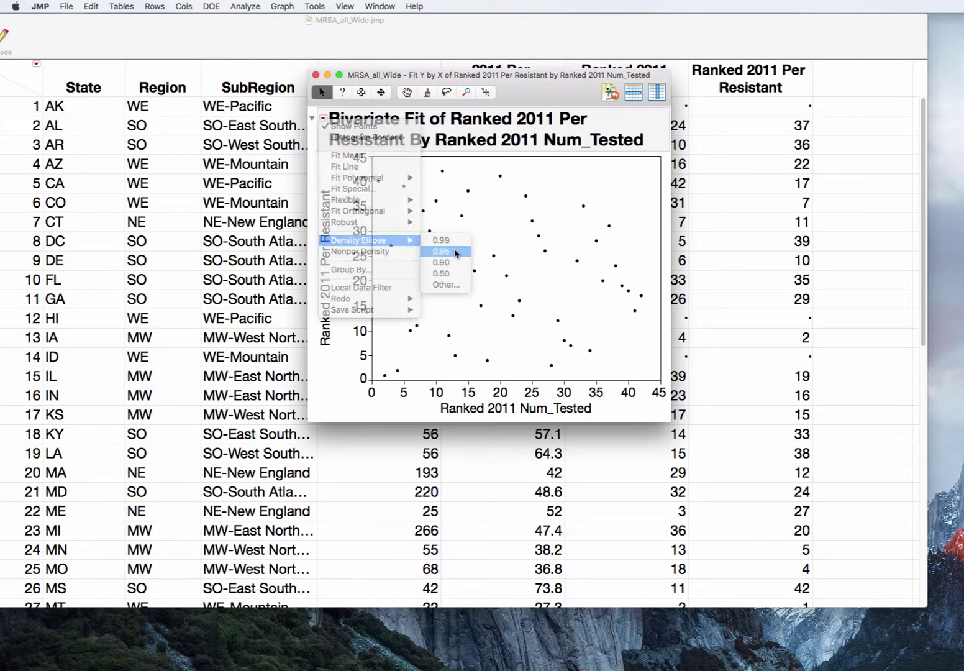
- Expand the Bivariate Normal Ellipse P=0.950 section to show the correlation of the ranks
left_click(323, 118)
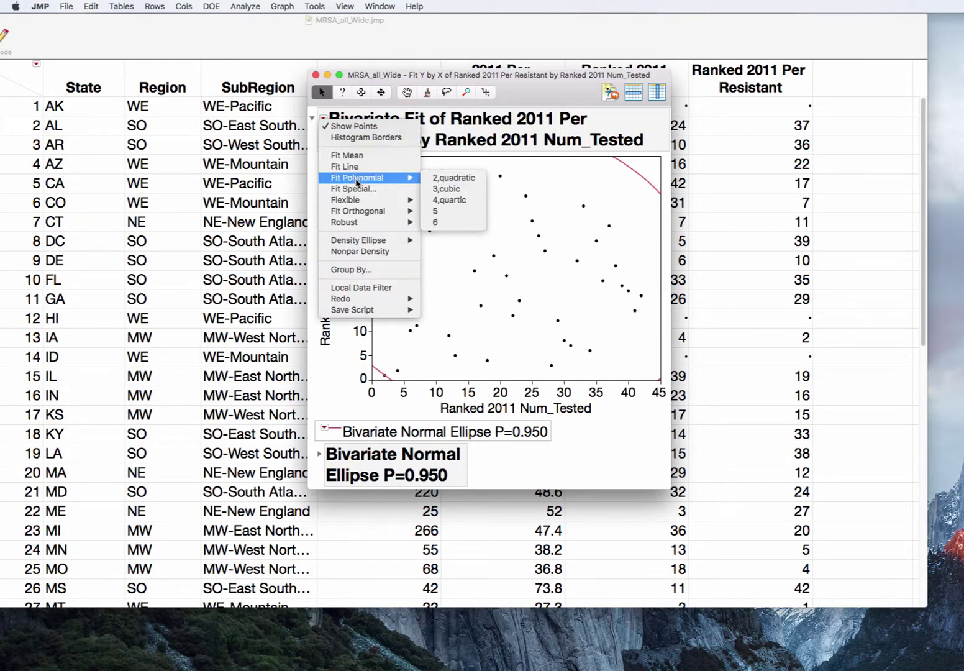
left_click(319, 455)
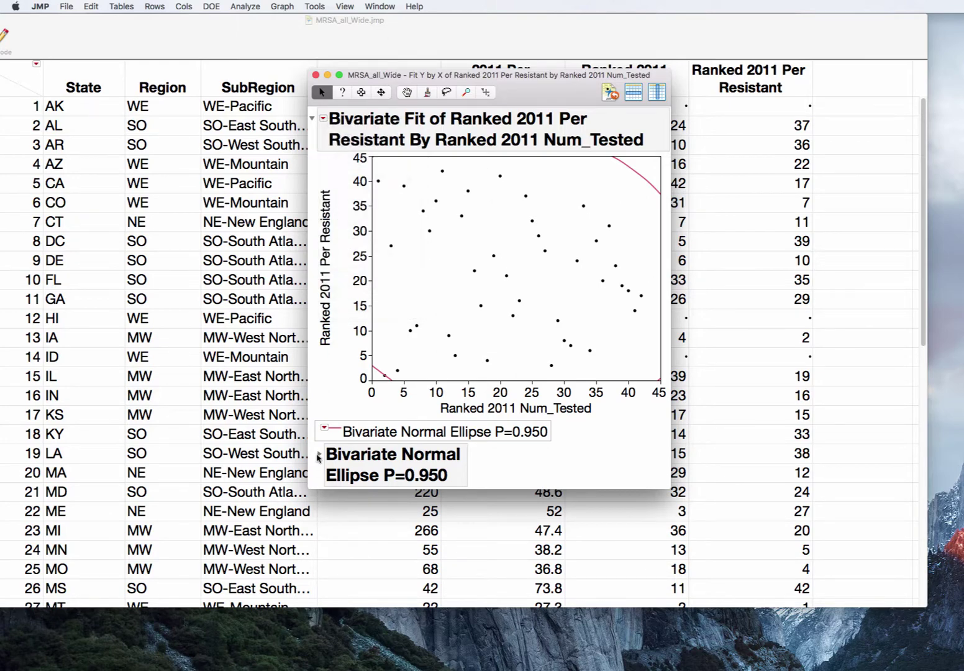
left_click(318, 455)
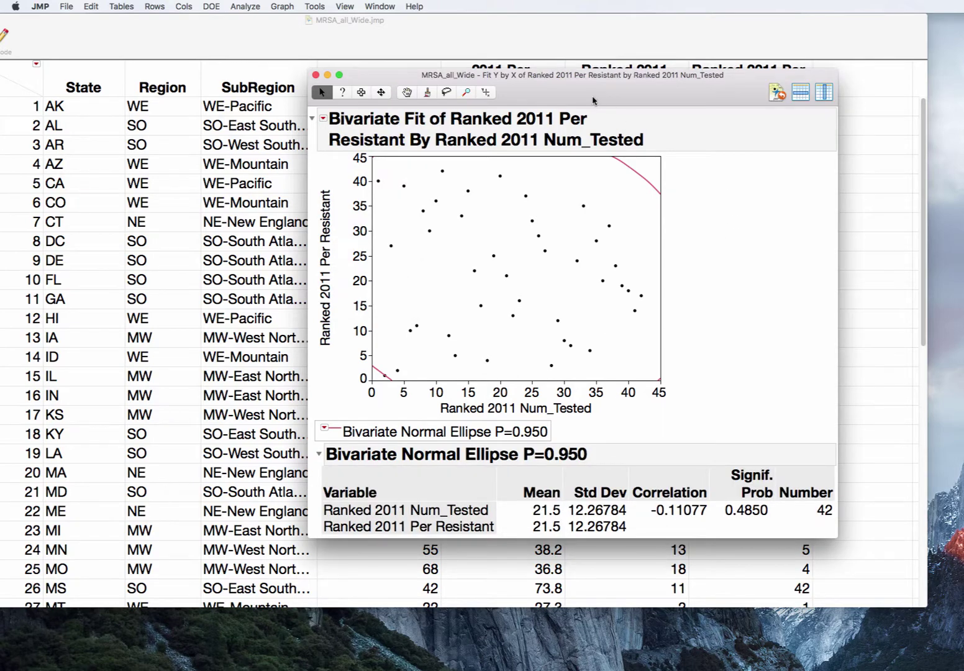
- Place the Multivariate report beside the bivariate fit of the ranks and compare Spearman's ρ with the ranks' correlation and significance probability
left_click_drag(597, 70, 711, 16)
left_click(379, 6)
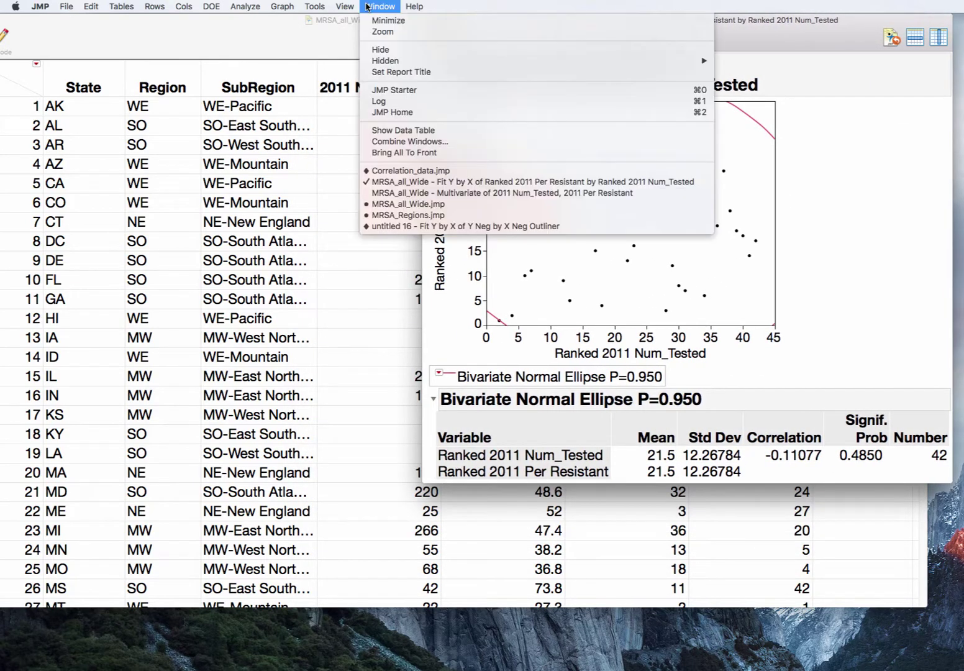
left_click(441, 193)
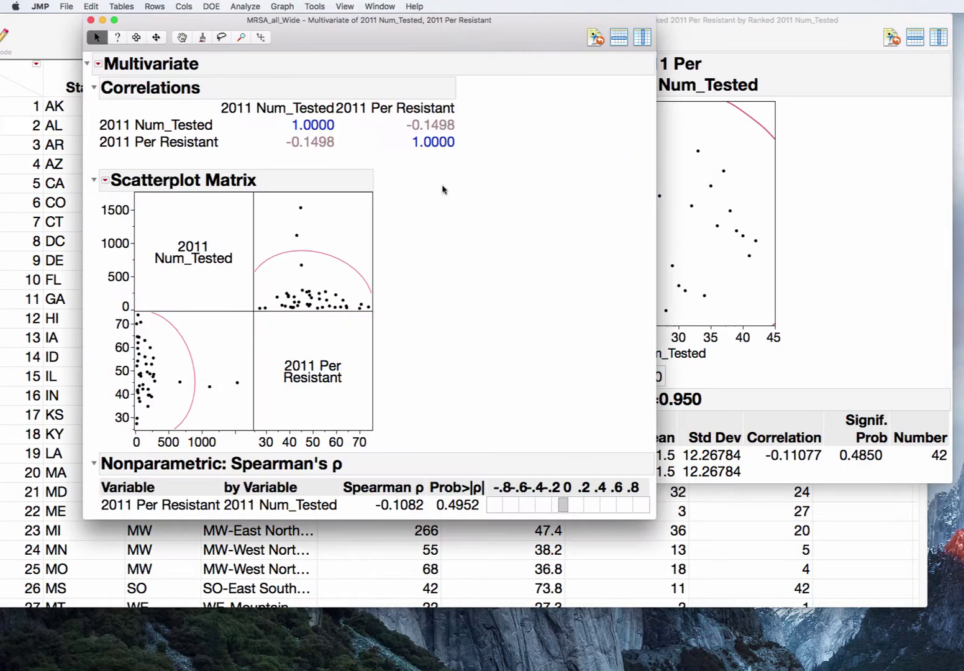
left_click_drag(439, 44, 392, 30)
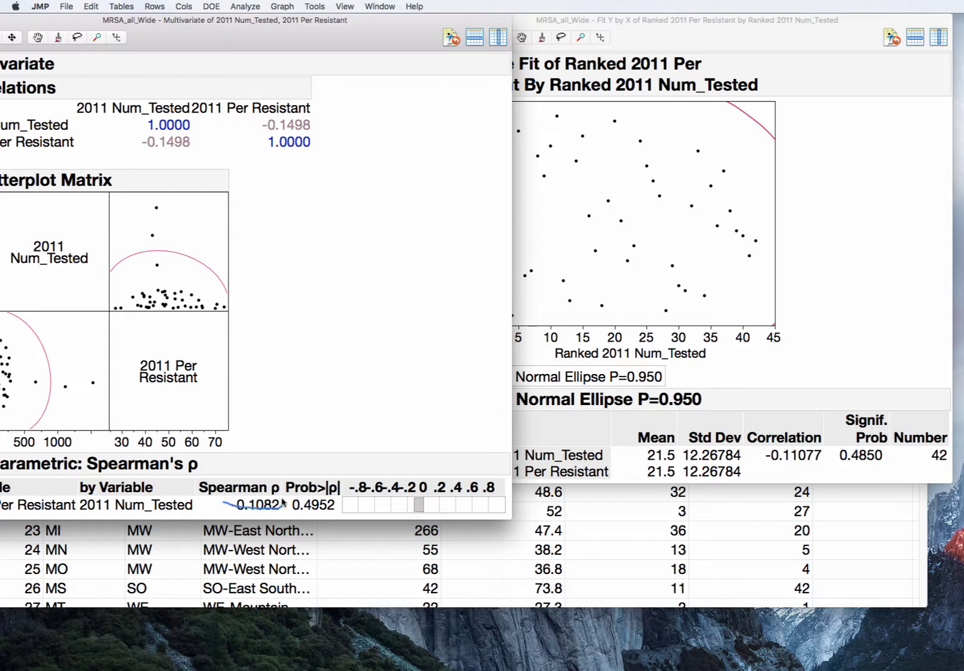
left_click(817, 445)
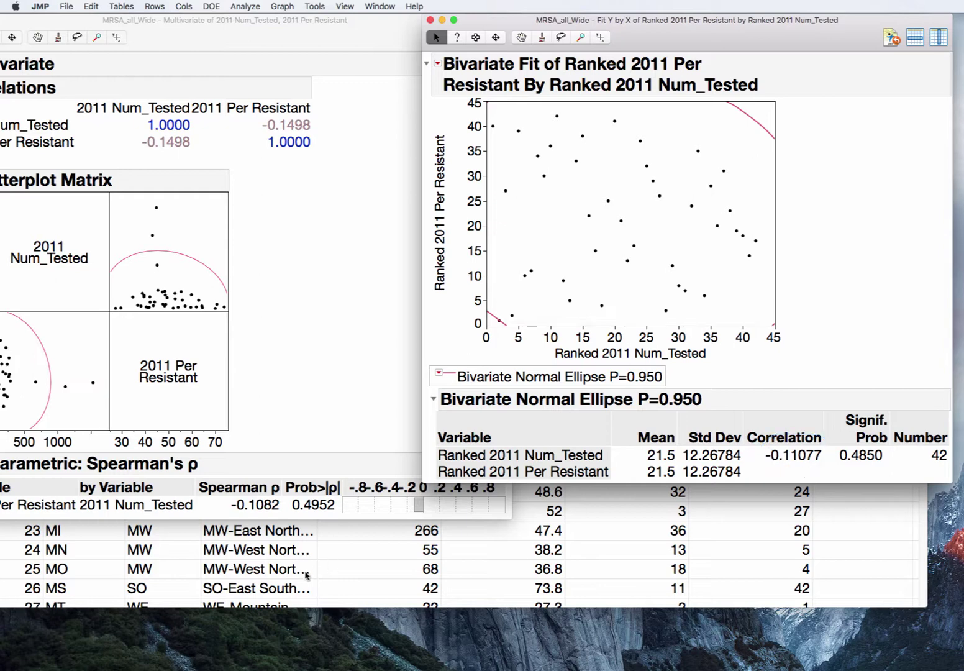
left_click(280, 479)
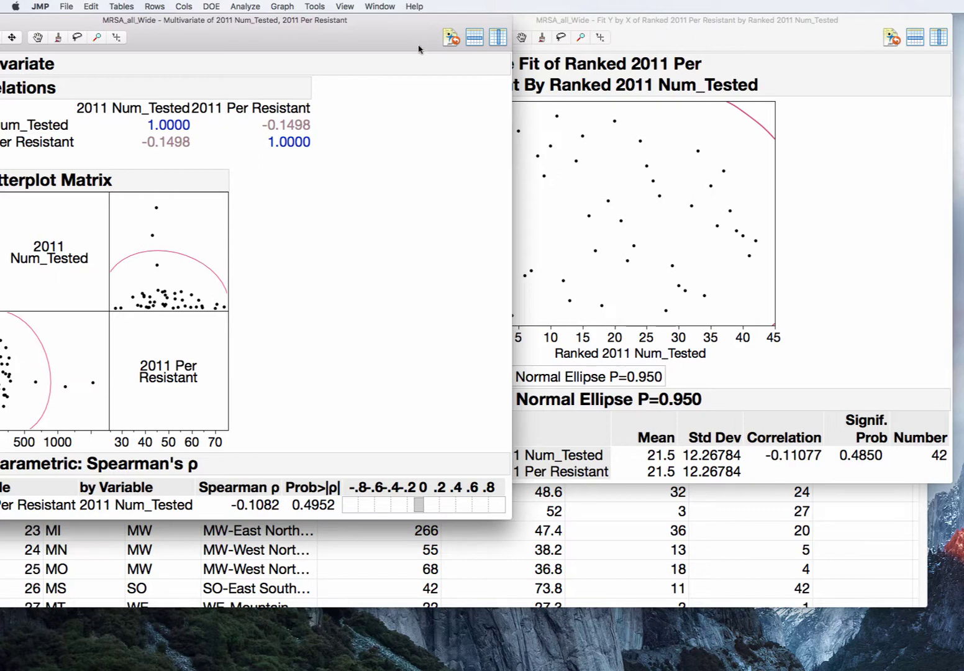
- Bring the whole Multivariate report into view and examine its Nonparametric: Spearman's ρ results for the two 2011 variables
left_click_drag(400, 44, 588, 25)
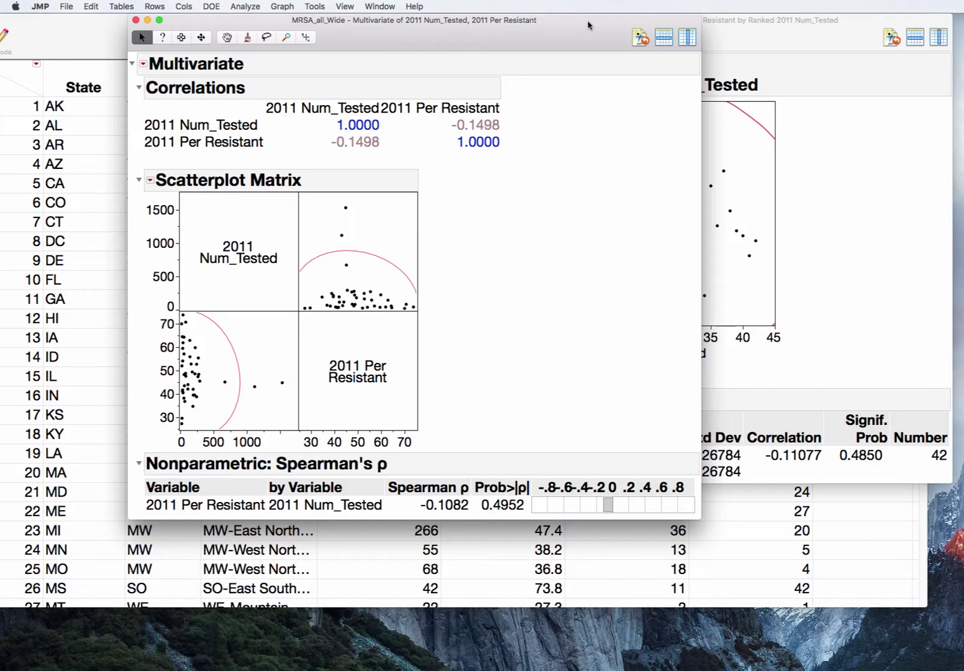
mouse_move(475, 462)
left_mouse_down()
mouse_move(412, 476)
mouse_move(425, 514)
mouse_move(479, 502)
mouse_move(447, 463)
left_mouse_up()
left_click(508, 455)
mouse_move(483, 460)
left_mouse_down()
mouse_move(398, 509)
mouse_move(508, 521)
mouse_move(482, 460)
left_mouse_up()
mouse_move(462, 467)
left_mouse_down()
mouse_move(167, 500)
mouse_move(457, 522)
mouse_move(449, 467)
left_mouse_up()
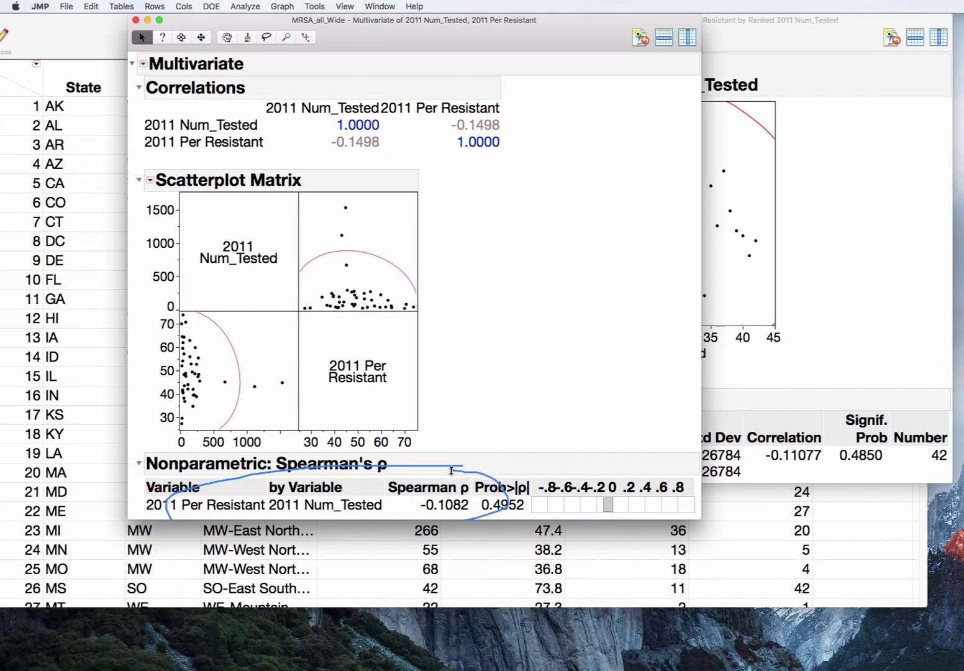
key("Escape")
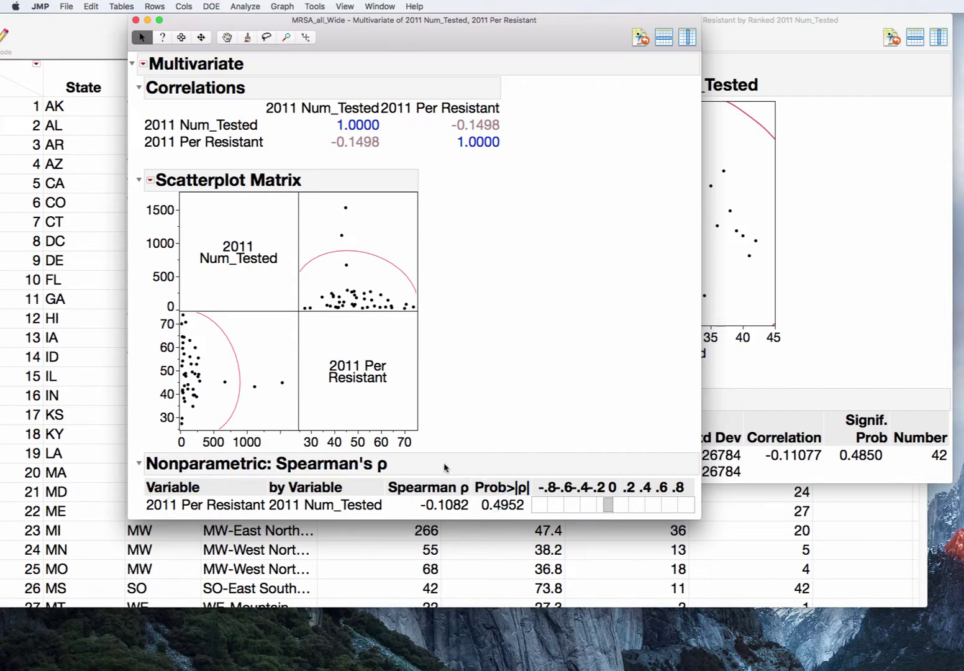